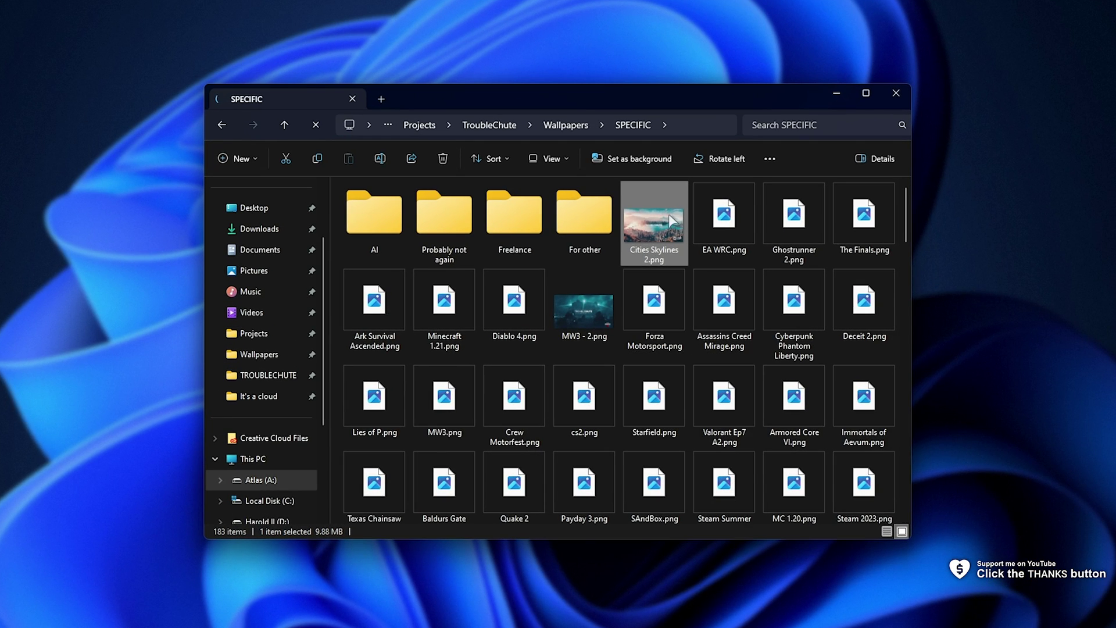
Close the File Explorer window showing the Midas (H:) wallpapers folder with generic PNG icons
{"action": "mouse_move", "coordinate": [610, 311]}
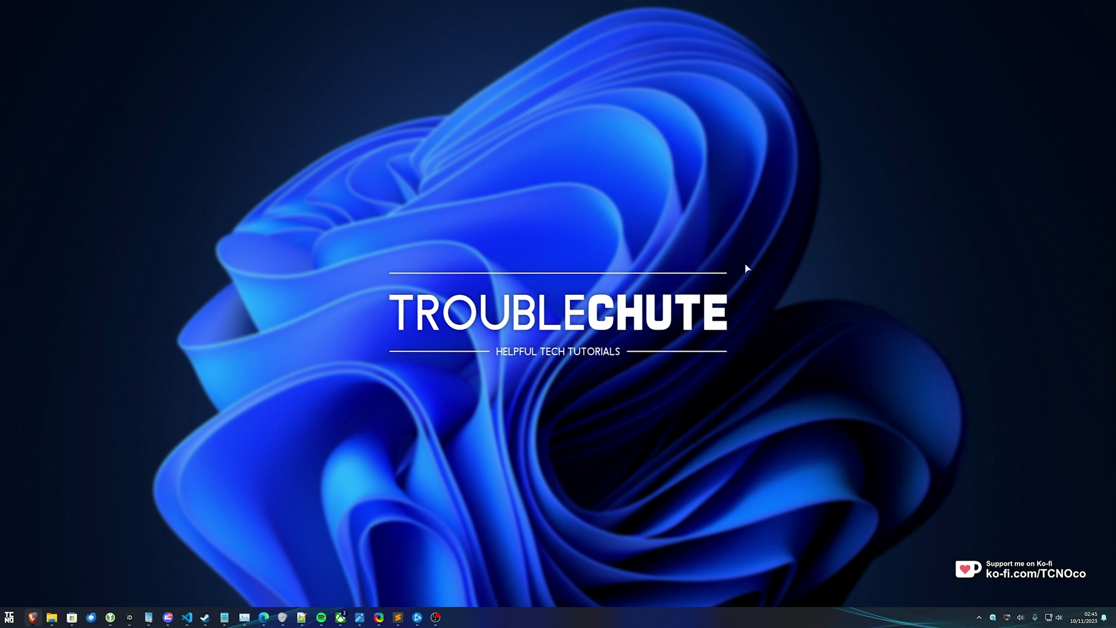
Reach System Properties' Advanced tab through This PC's Properties page, then minimize Settings
{"action": "key", "text": "super+e"}
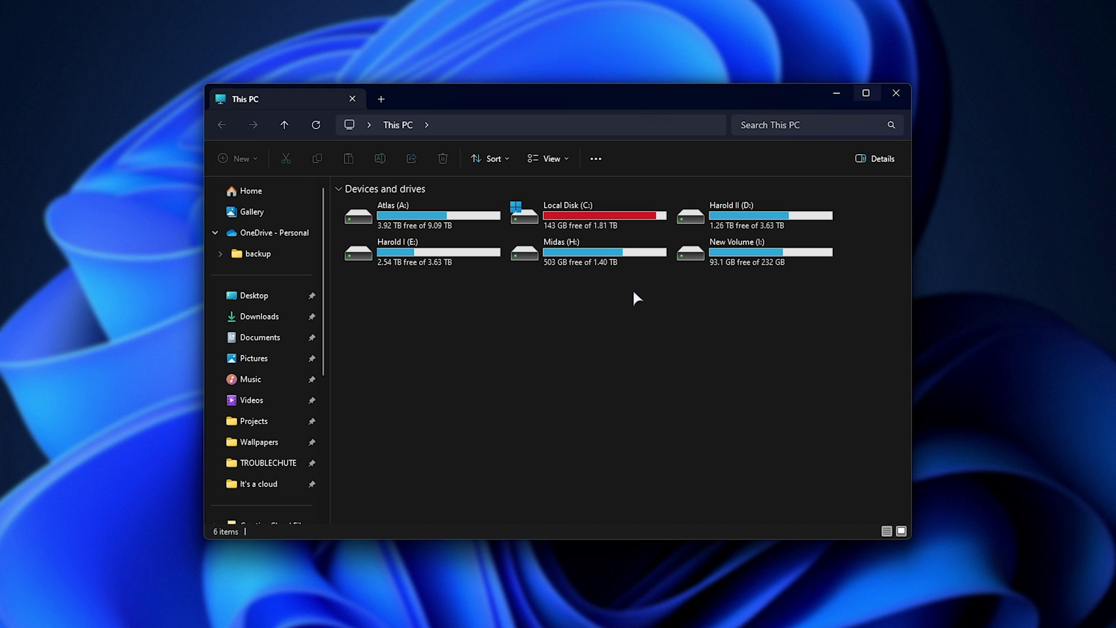
{"action": "scroll", "coordinate": [279, 356], "scroll_direction": "down", "scroll_amount": 3}
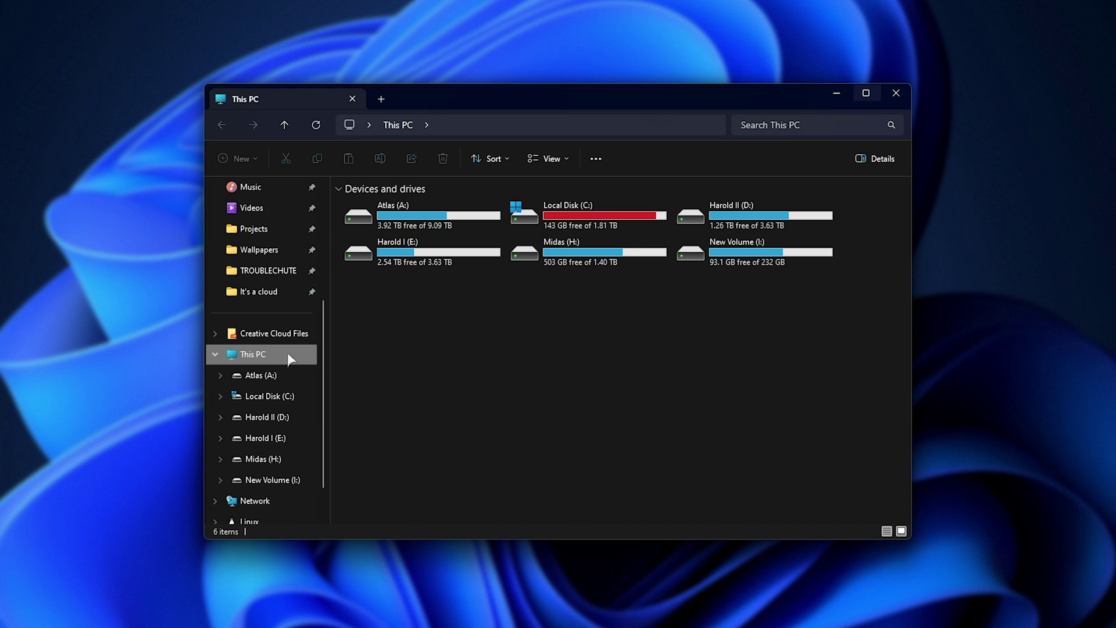
{"action": "right_click", "coordinate": [276, 347]}
{"action": "left_click", "coordinate": [310, 591]}
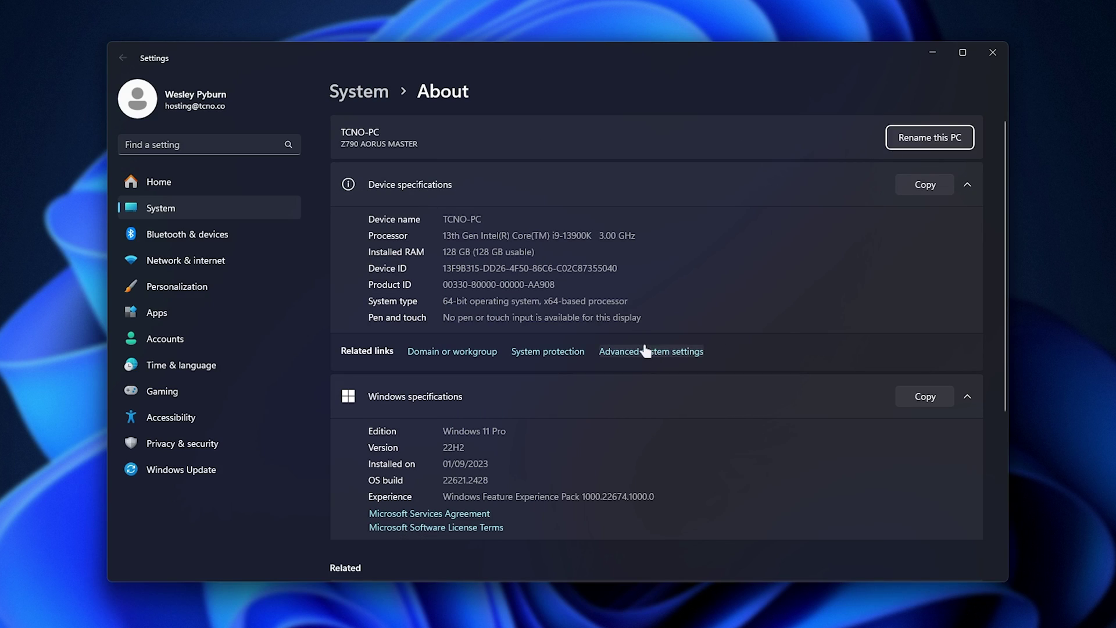
{"action": "left_click", "coordinate": [662, 351]}
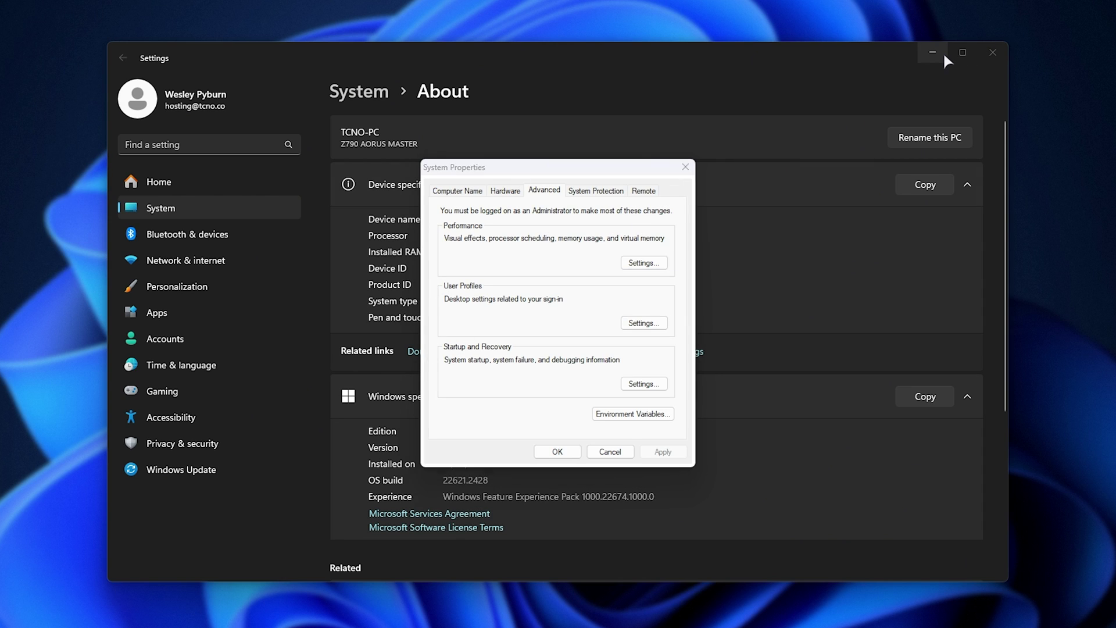
{"action": "left_click", "coordinate": [933, 53]}
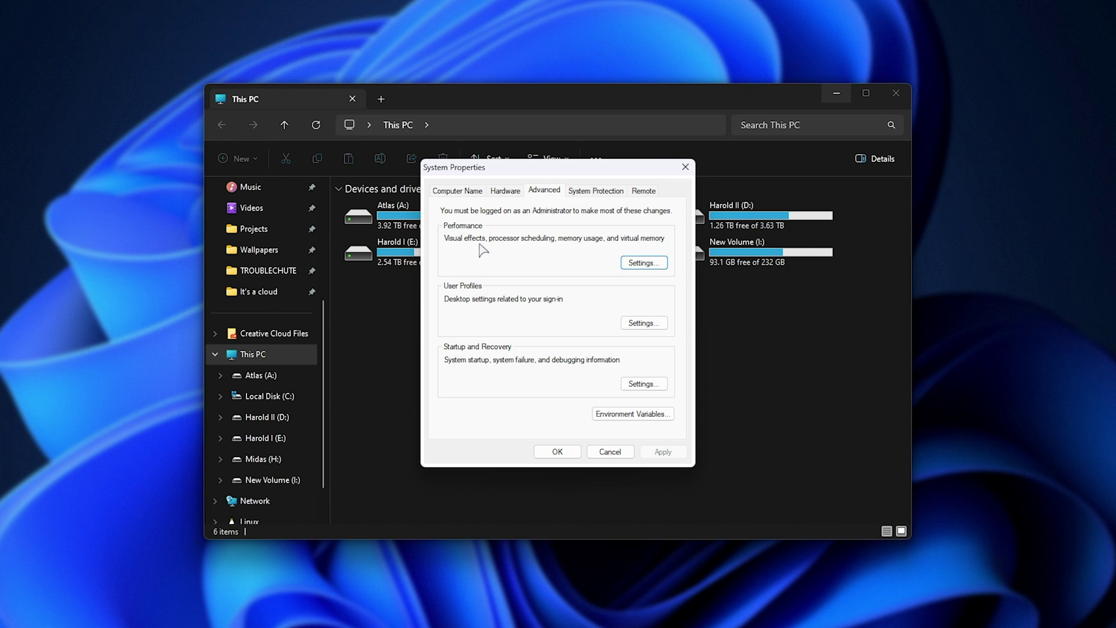
In Performance Options, switch 'Show thumbnails instead of icons' off and back on, applying each time
{"action": "left_click", "coordinate": [640, 264]}
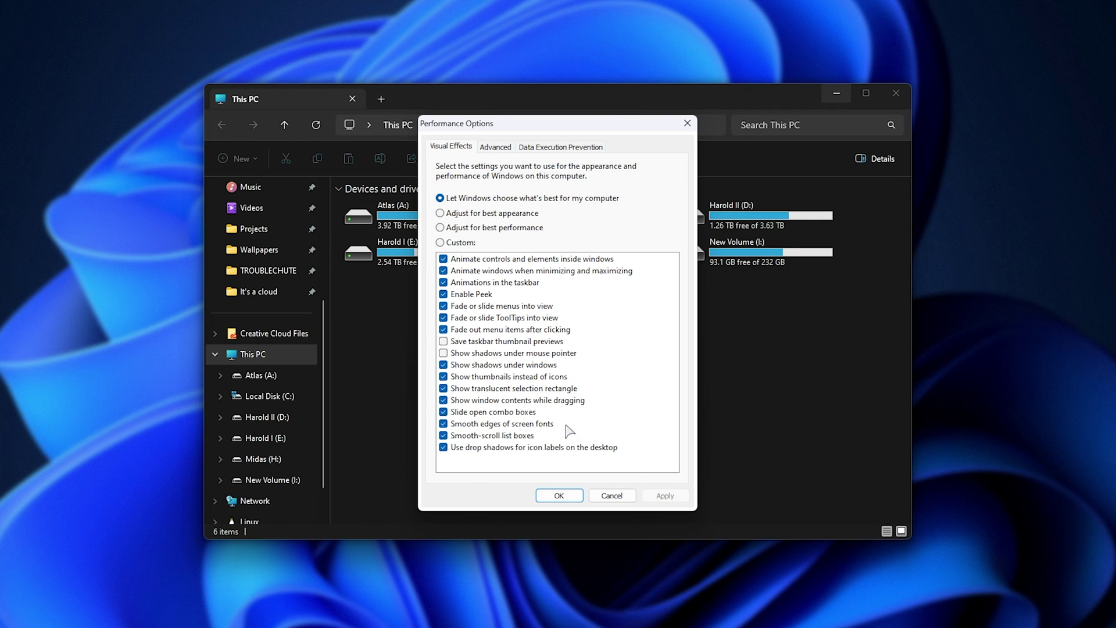
{"action": "left_click", "coordinate": [492, 378]}
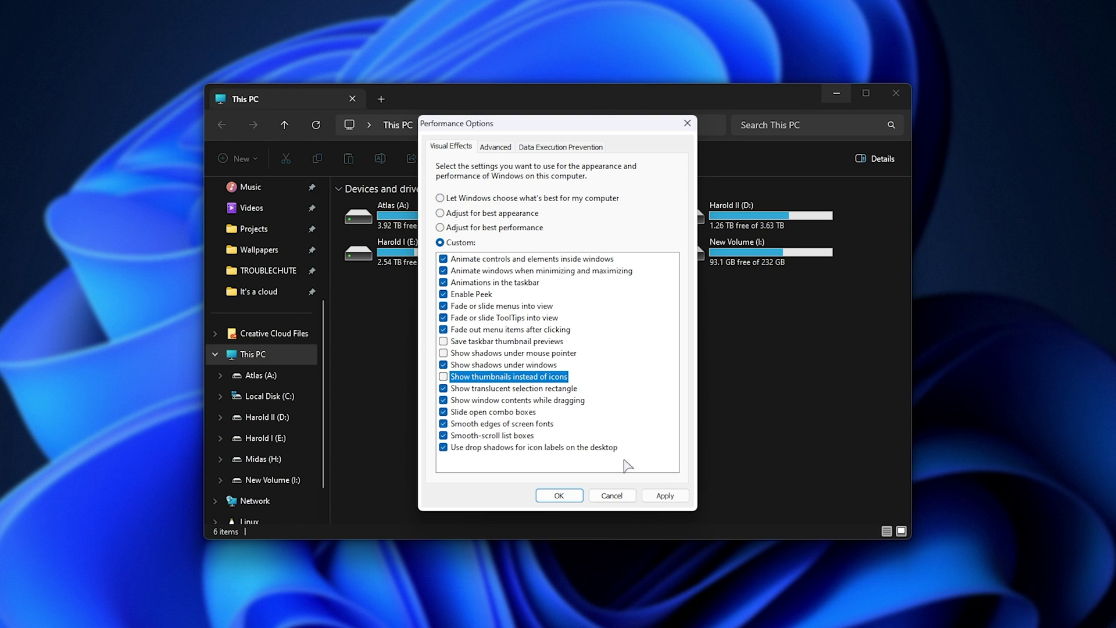
{"action": "left_click", "coordinate": [649, 498]}
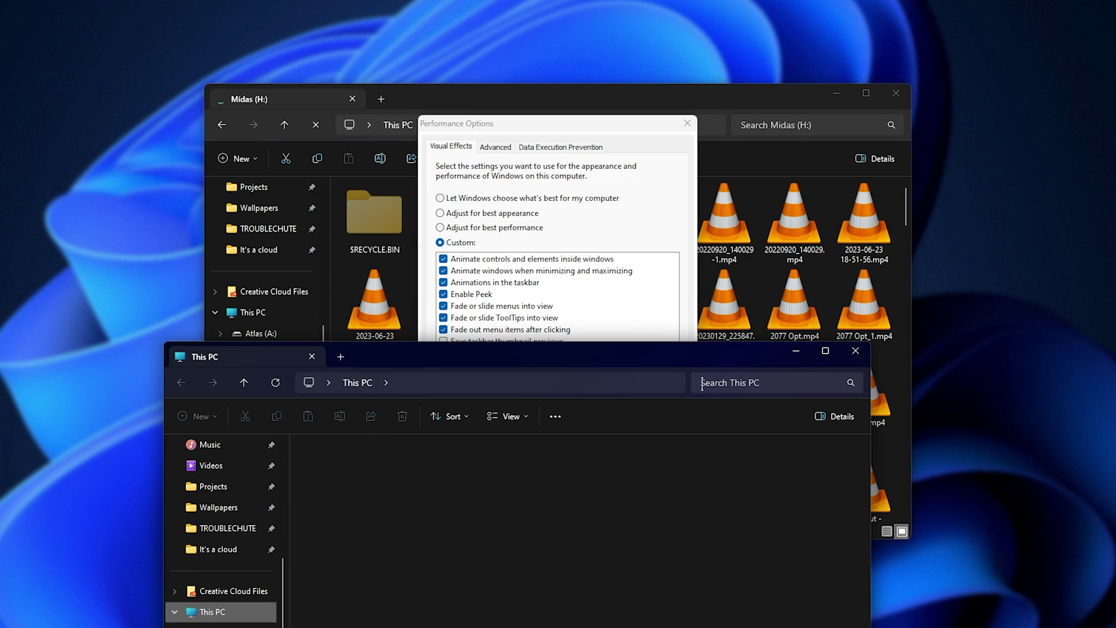
{"action": "left_click", "coordinate": [835, 206]}
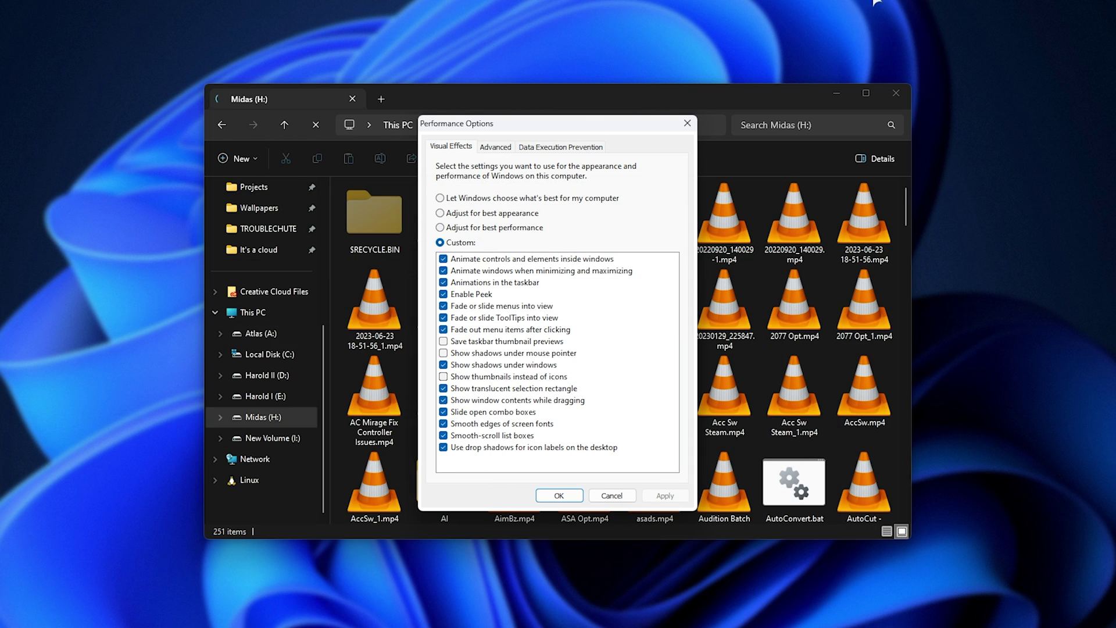
{"action": "left_click", "coordinate": [506, 378]}
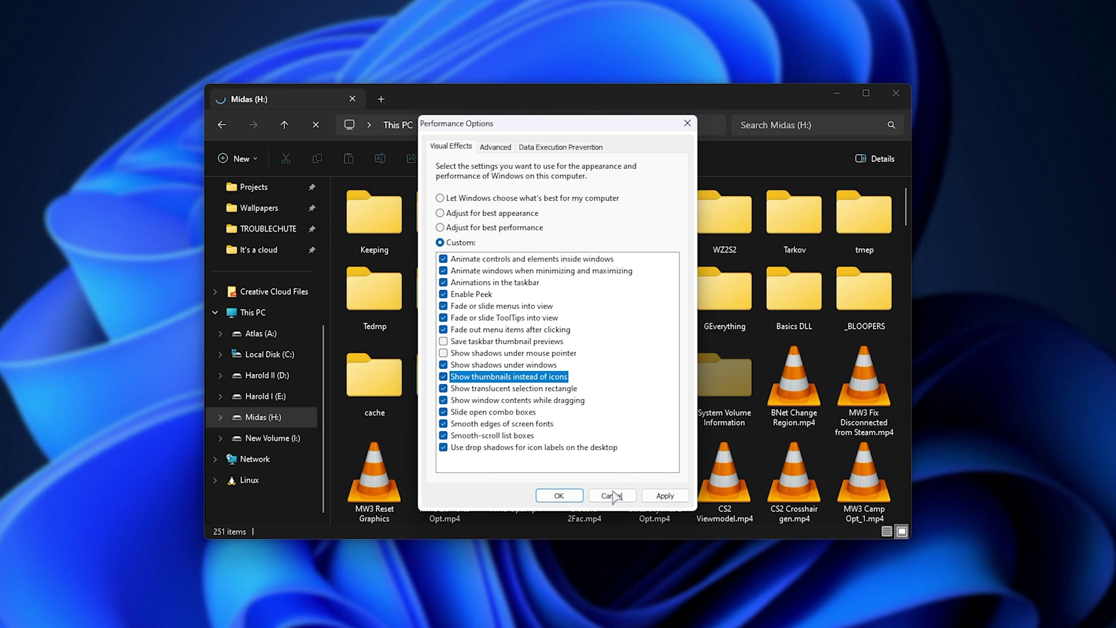
{"action": "left_click", "coordinate": [662, 497]}
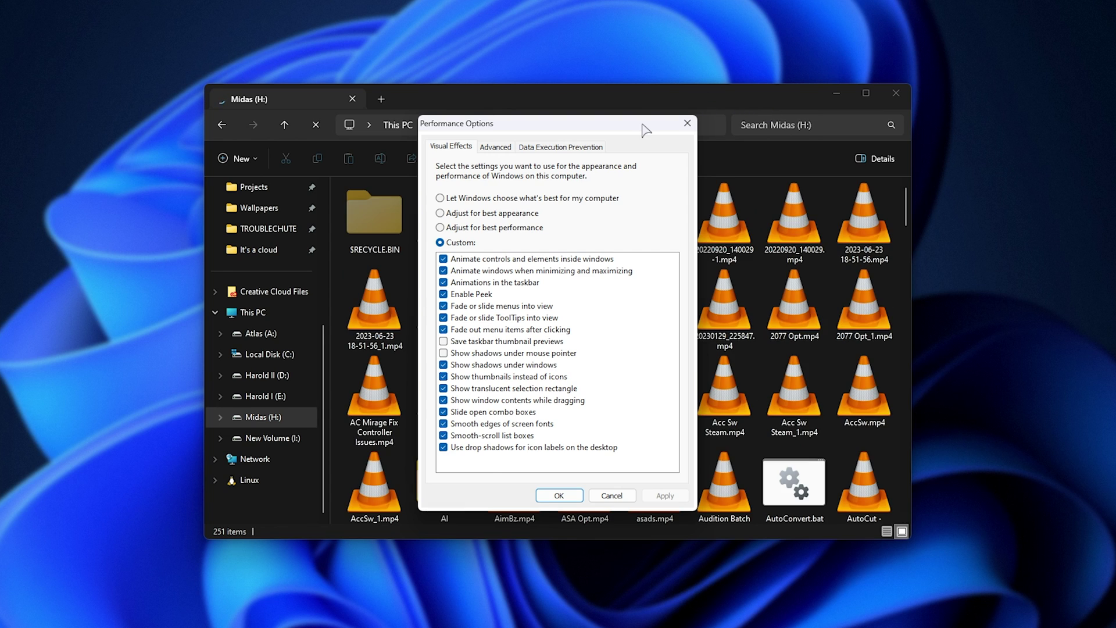
Close Performance Options and System Properties, returning to File Explorer on Midas (H:)
{"action": "left_click", "coordinate": [687, 124]}
{"action": "left_click", "coordinate": [705, 107]}
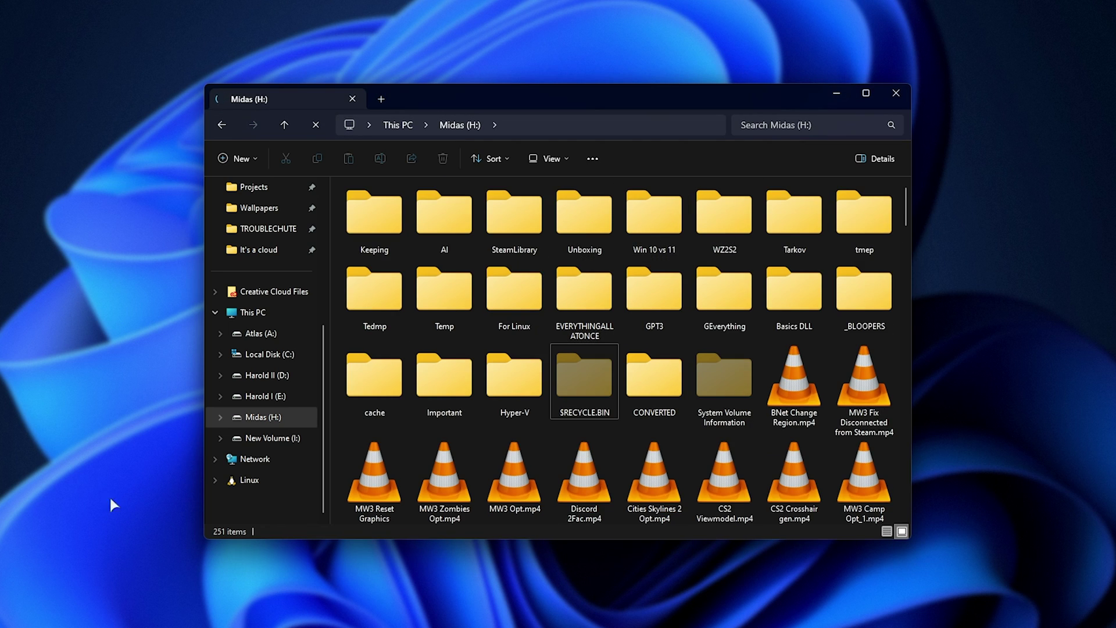
{"action": "left_click", "coordinate": [77, 437]}
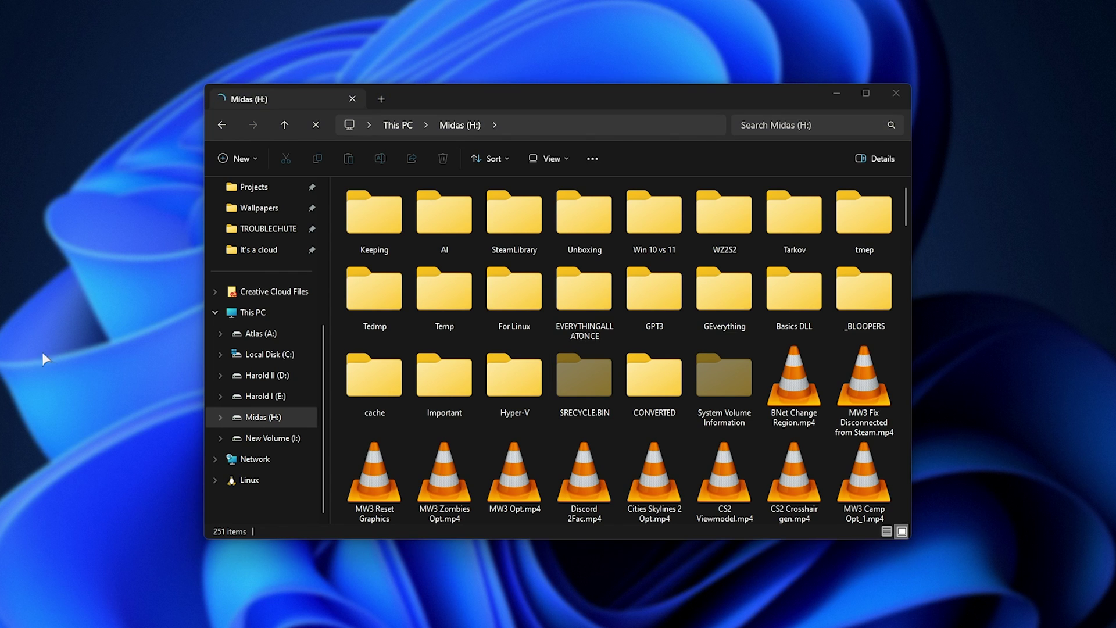
Restart the Windows Explorer process from Task Manager's Processes list, sorted by Name
{"action": "key", "text": "ctrl+shift+Escape"}
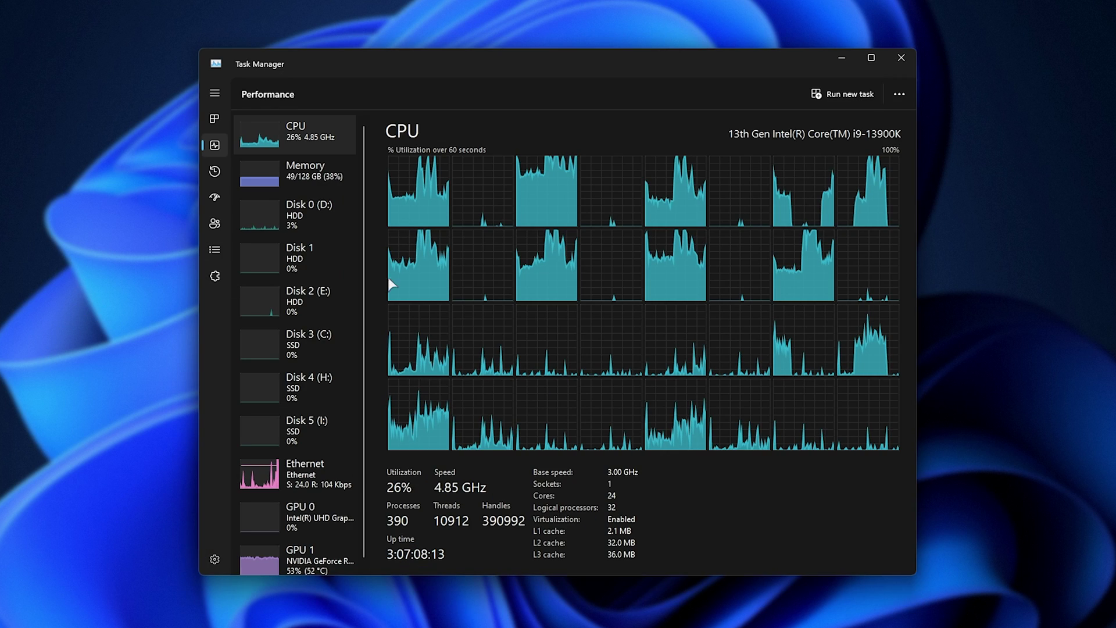
{"action": "left_click", "coordinate": [216, 119]}
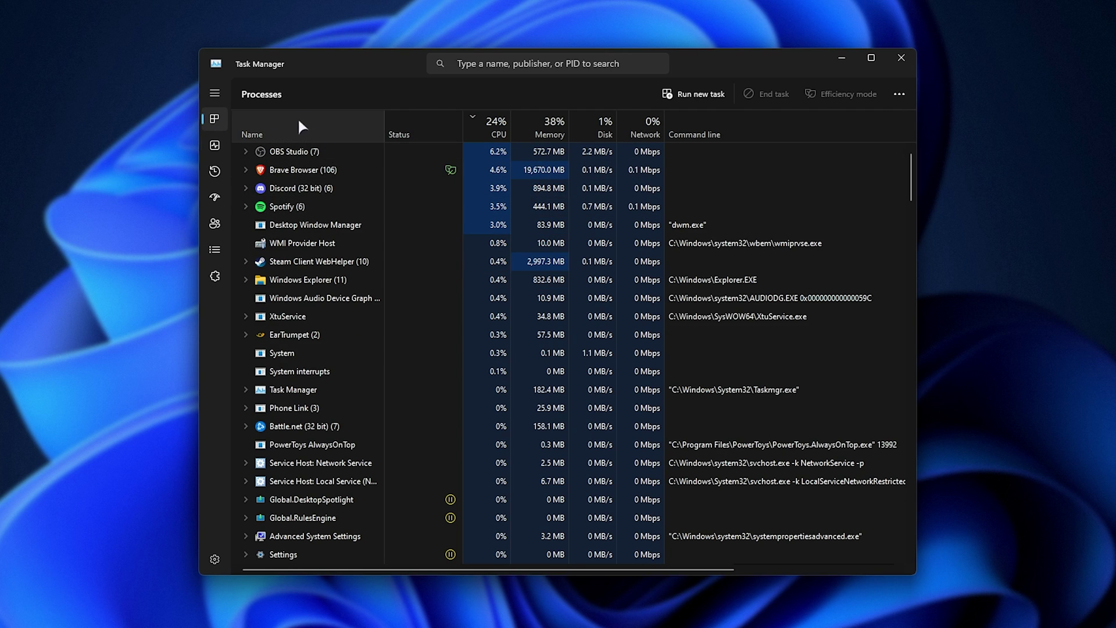
{"action": "left_click", "coordinate": [320, 135]}
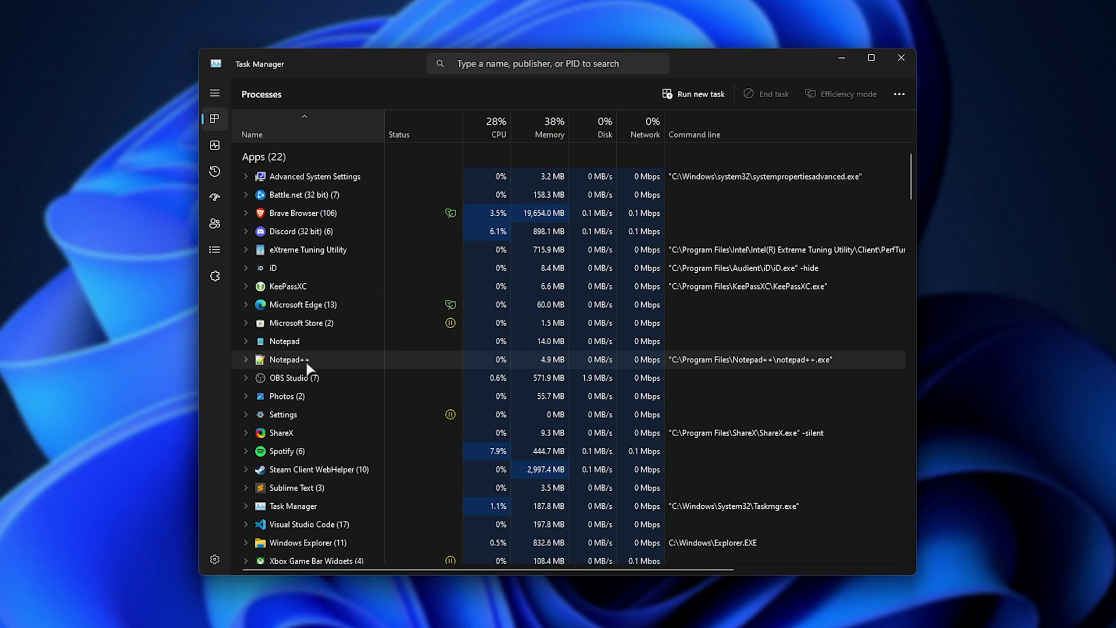
{"action": "scroll", "coordinate": [312, 538], "scroll_direction": "down", "scroll_amount": 1}
{"action": "left_click", "coordinate": [319, 519]}
{"action": "right_click", "coordinate": [314, 521]}
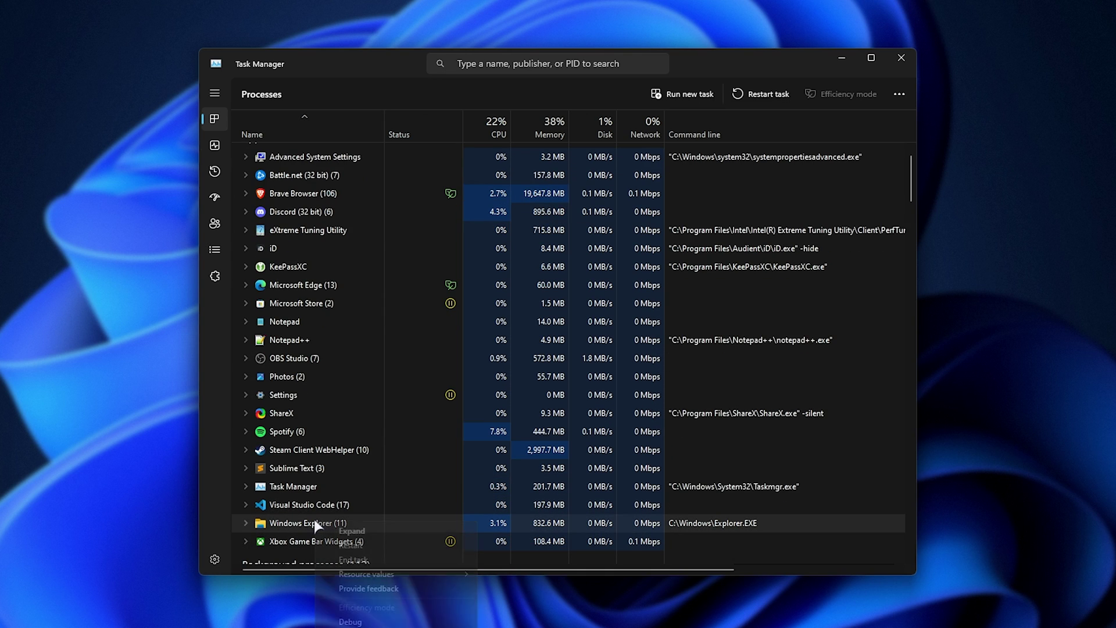
{"action": "left_click", "coordinate": [354, 544]}
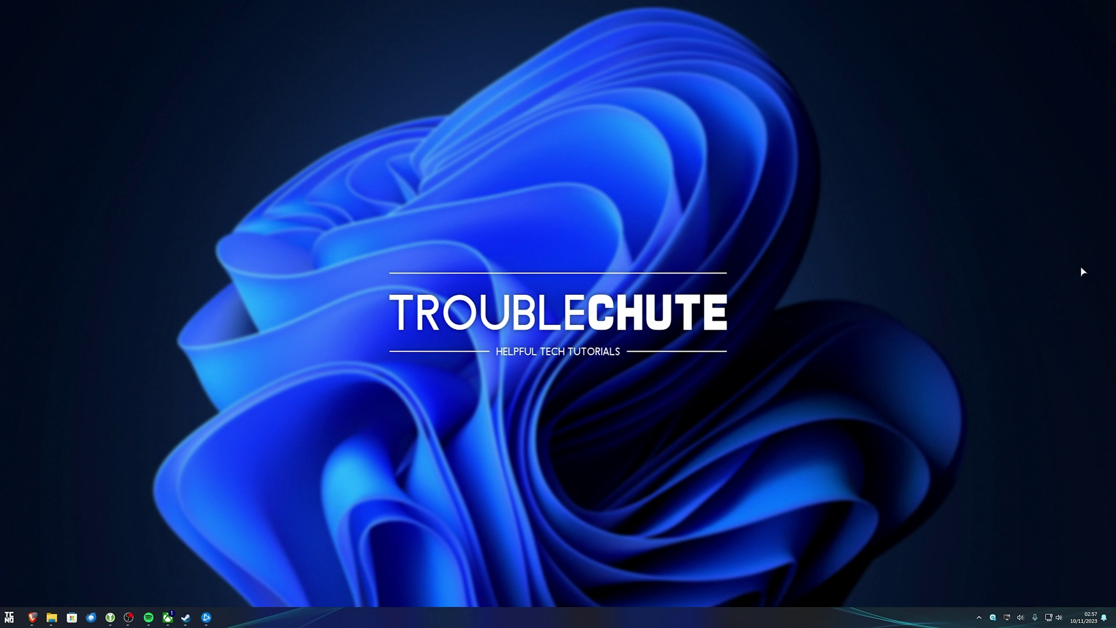
Reopen Midas (H:) in File Explorer to check the video thumbnails, then close the window
{"action": "key", "text": "super+e"}
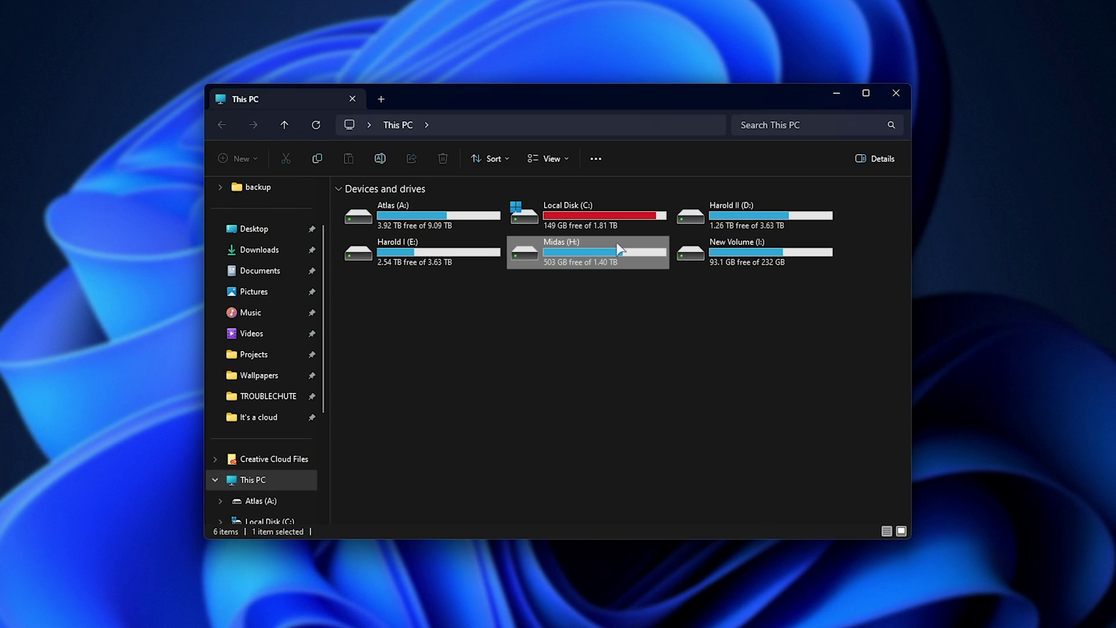
{"action": "double_click", "coordinate": [581, 272]}
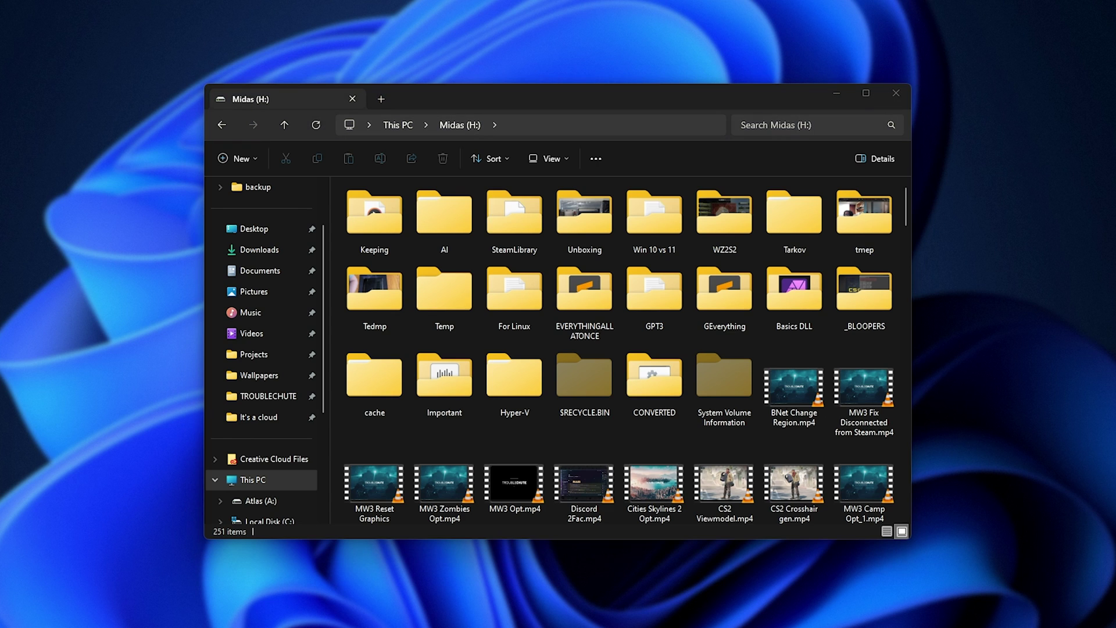
{"action": "left_click", "coordinate": [905, 93]}
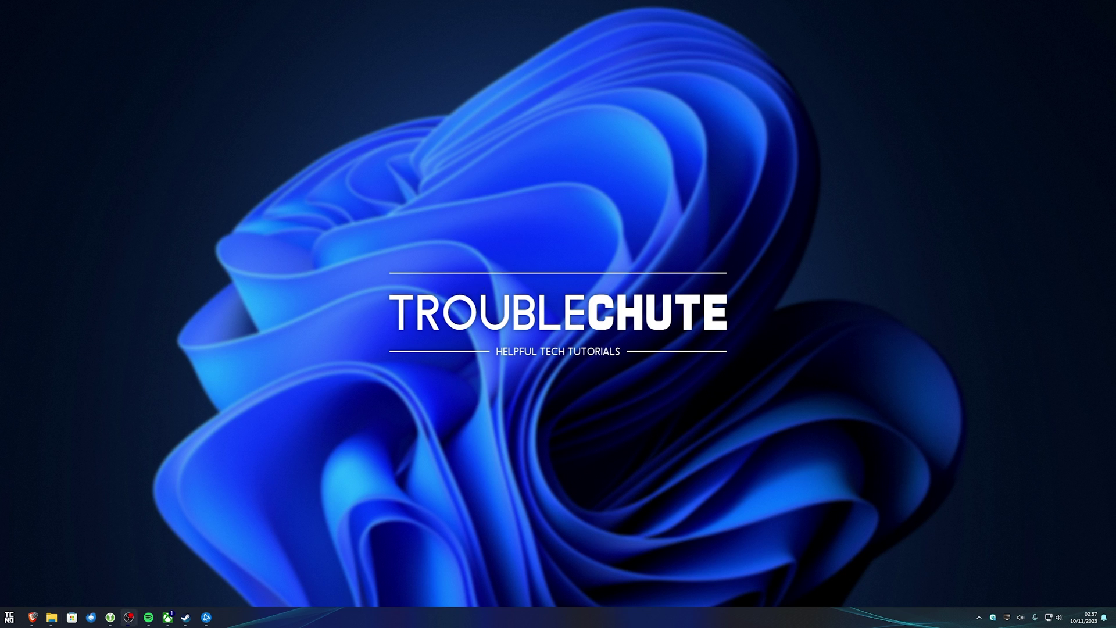
Launch Disk Cleanup and review the Temporary Internet Files, Thumbnails and Recycle Bin categories
{"action": "key", "text": "super"}
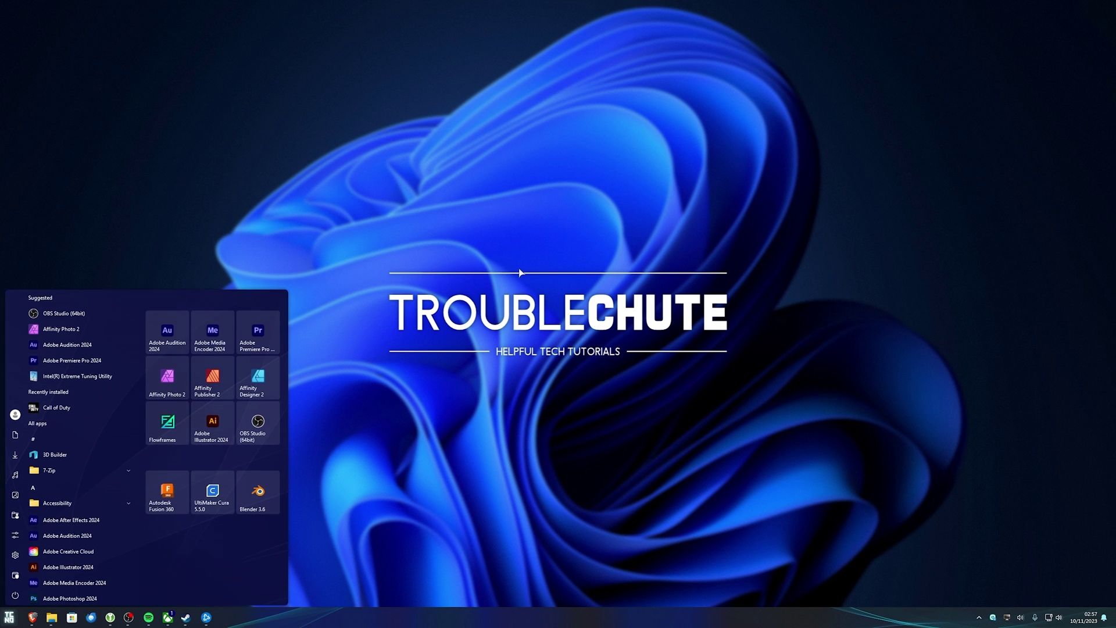
{"action": "type", "text": "disk clea"}
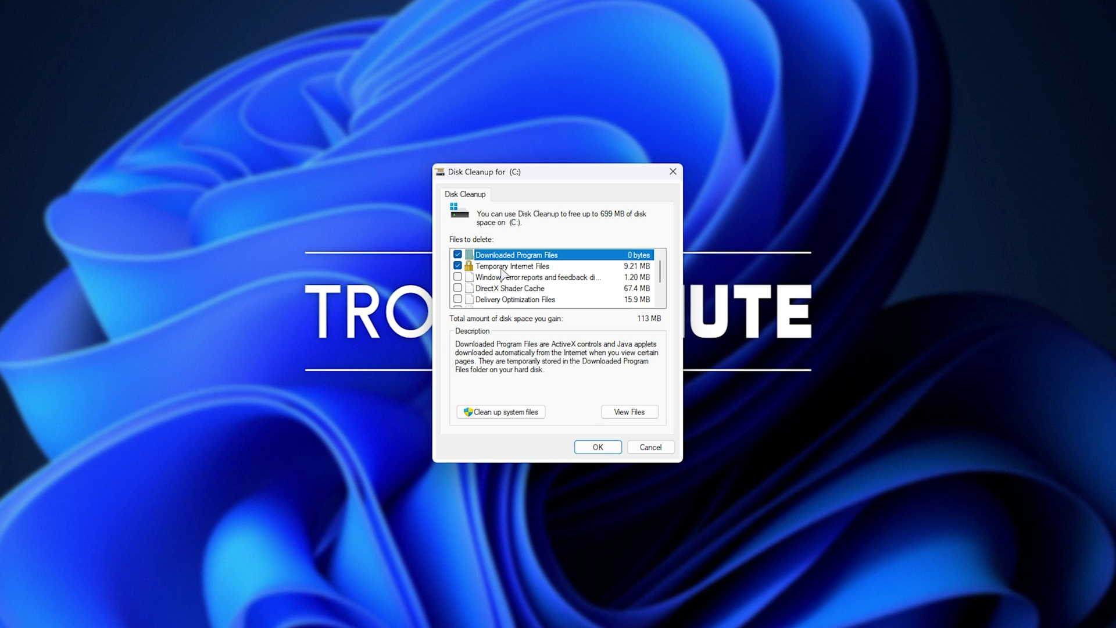
{"action": "left_click", "coordinate": [510, 266]}
{"action": "scroll", "coordinate": [509, 266], "scroll_direction": "down", "scroll_amount": 1}
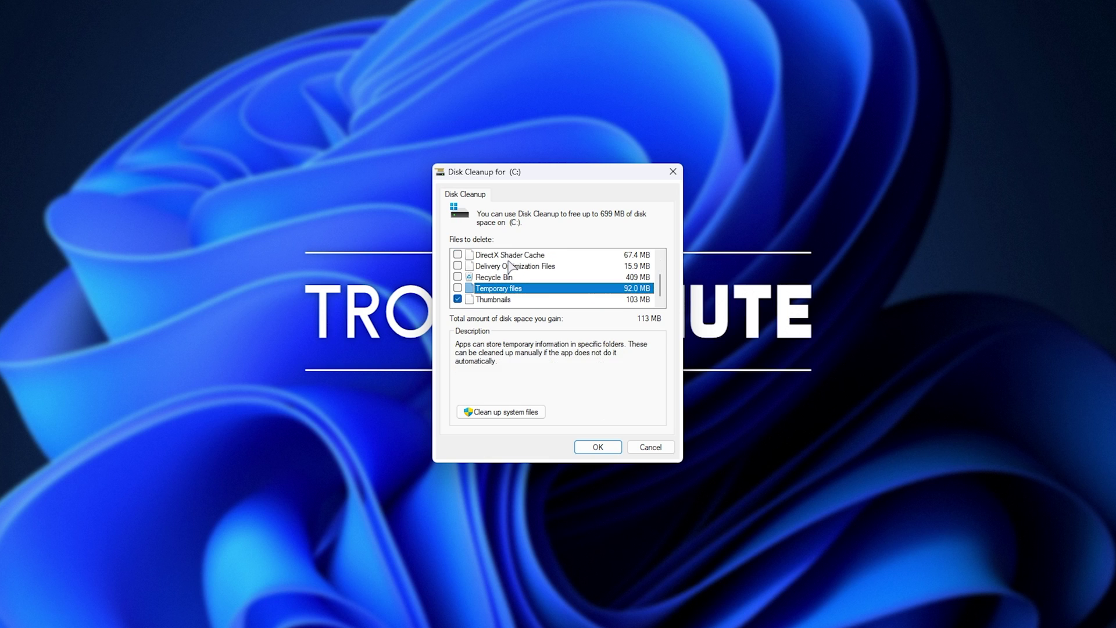
{"action": "left_click", "coordinate": [510, 300]}
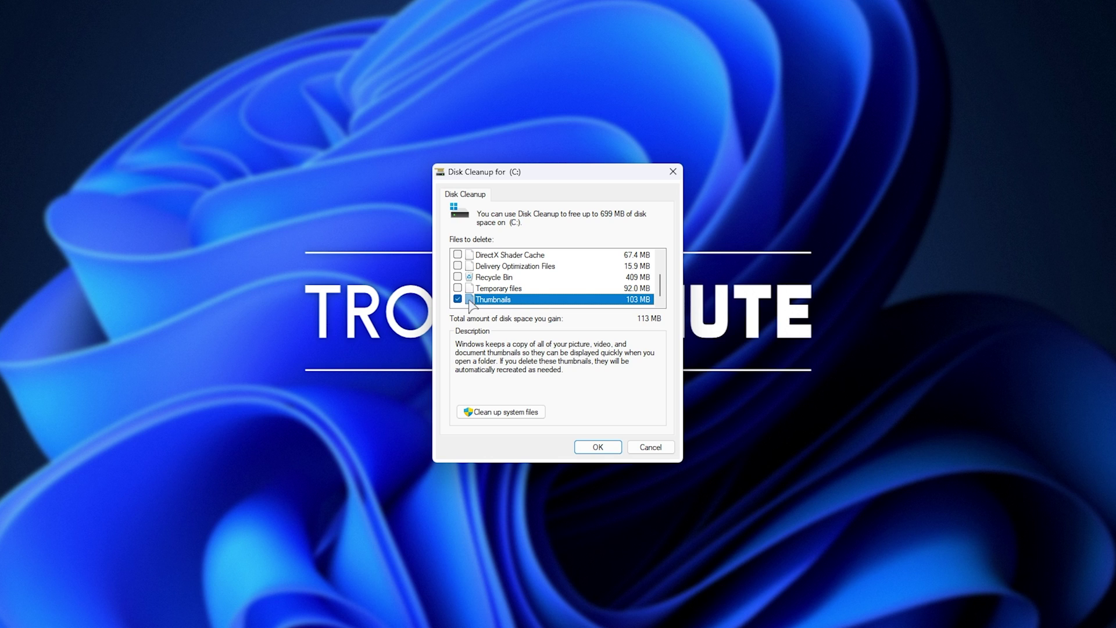
{"action": "scroll", "coordinate": [489, 300], "scroll_direction": "up", "scroll_amount": 1}
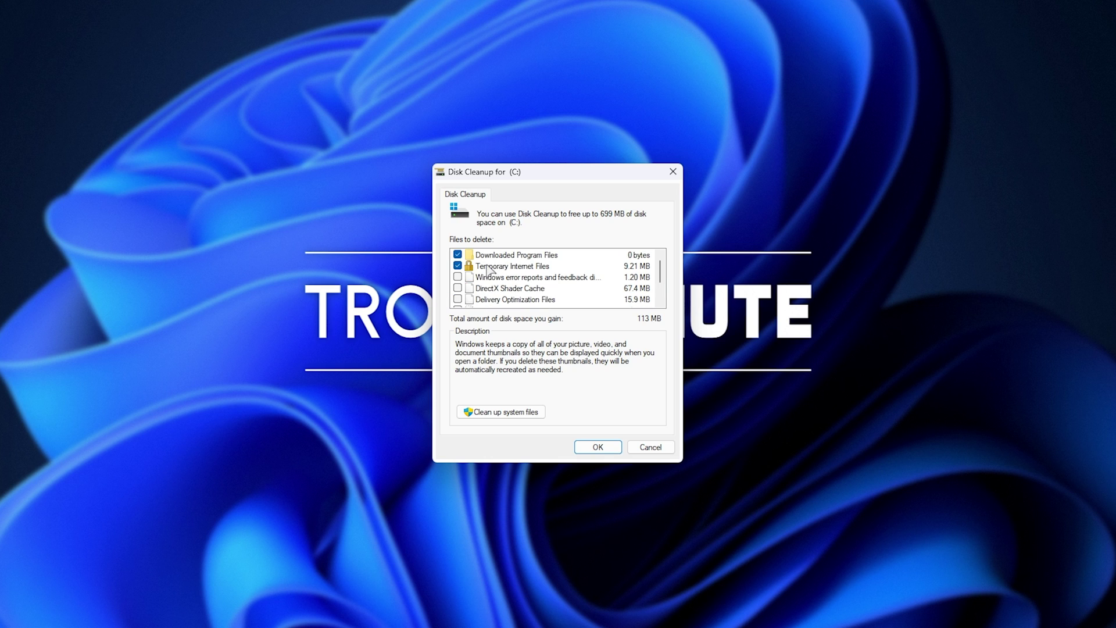
{"action": "scroll", "coordinate": [520, 270], "scroll_direction": "down", "scroll_amount": 1}
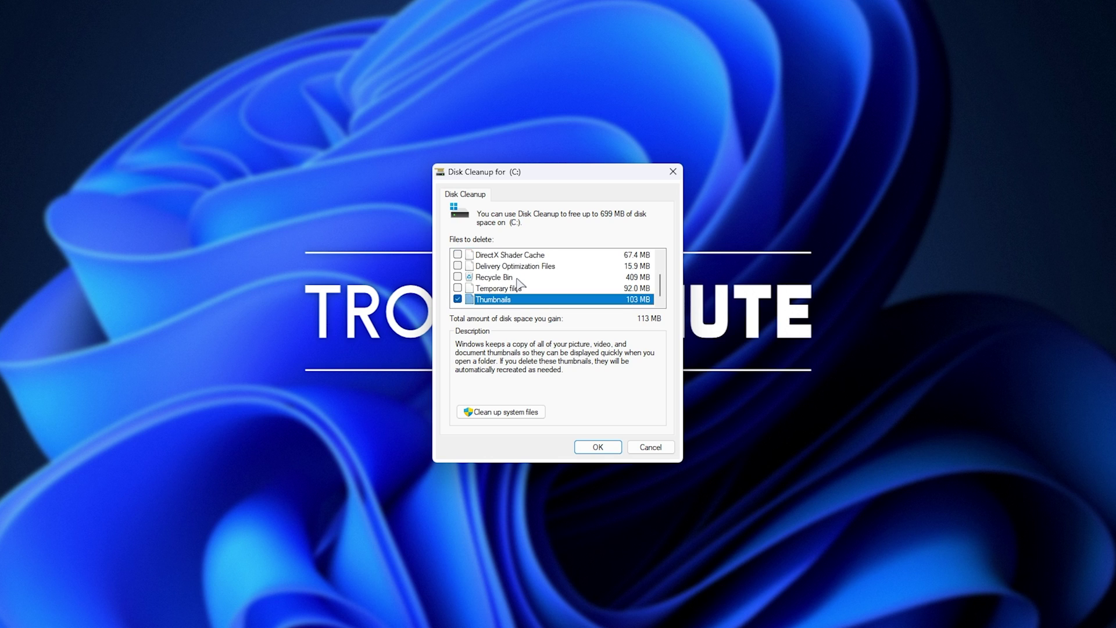
{"action": "left_click", "coordinate": [481, 279]}
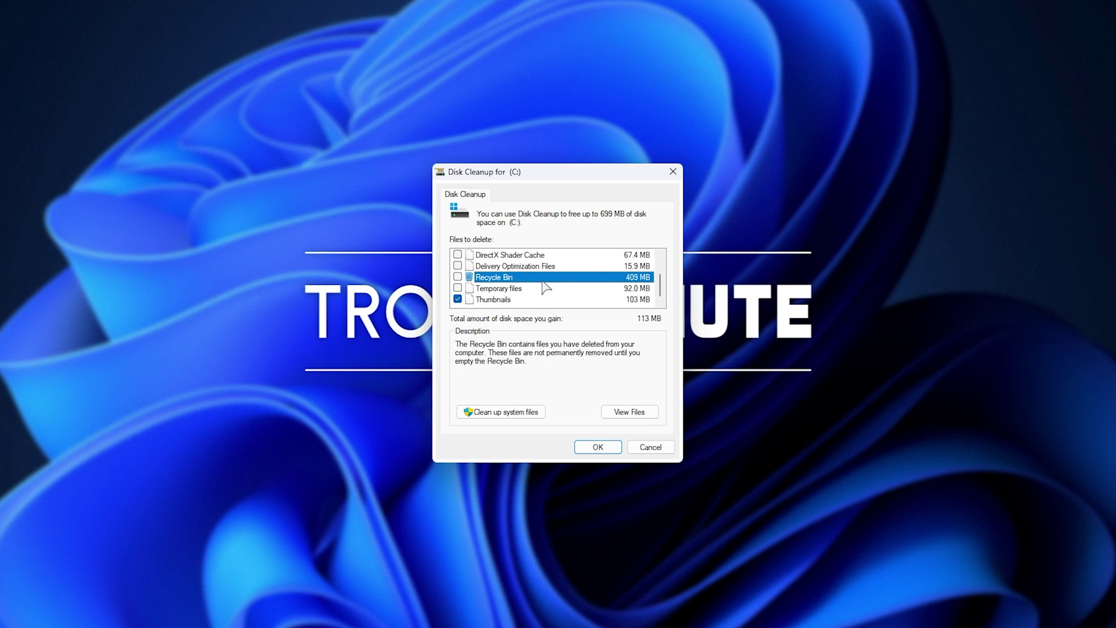
{"action": "left_click", "coordinate": [507, 300]}
{"action": "scroll", "coordinate": [468, 273], "scroll_direction": "up", "scroll_amount": 3}
Untick Downloaded Program Files and Temporary Internet Files, then permanently delete only the Thumbnails cache
{"action": "left_click", "coordinate": [458, 266]}
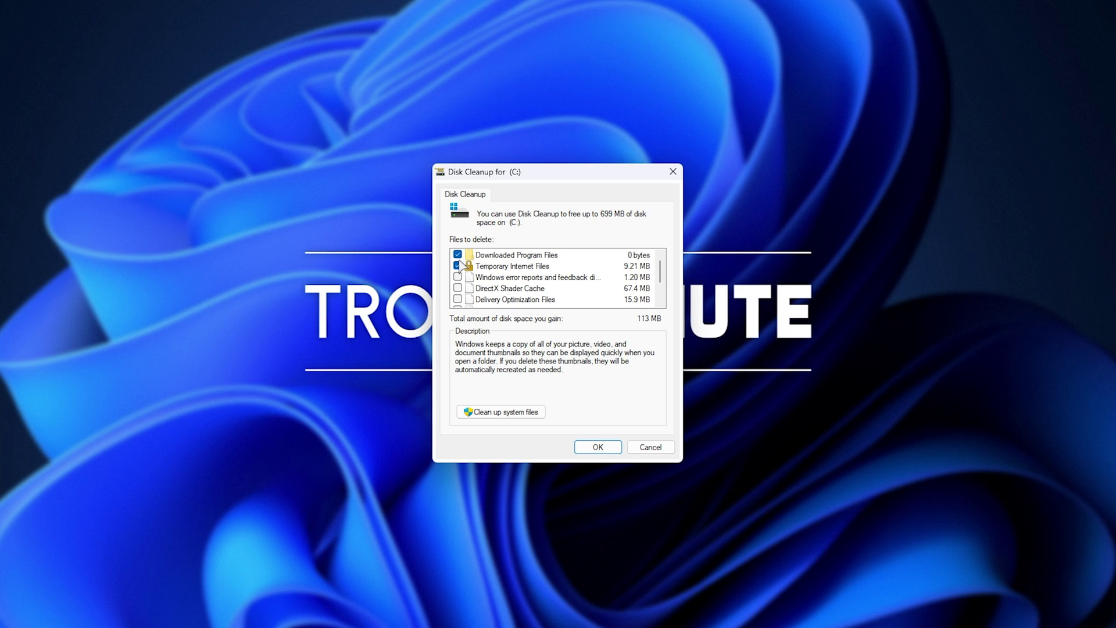
{"action": "left_click", "coordinate": [457, 255]}
{"action": "scroll", "coordinate": [469, 273], "scroll_direction": "down", "scroll_amount": 3}
{"action": "left_click", "coordinate": [604, 446]}
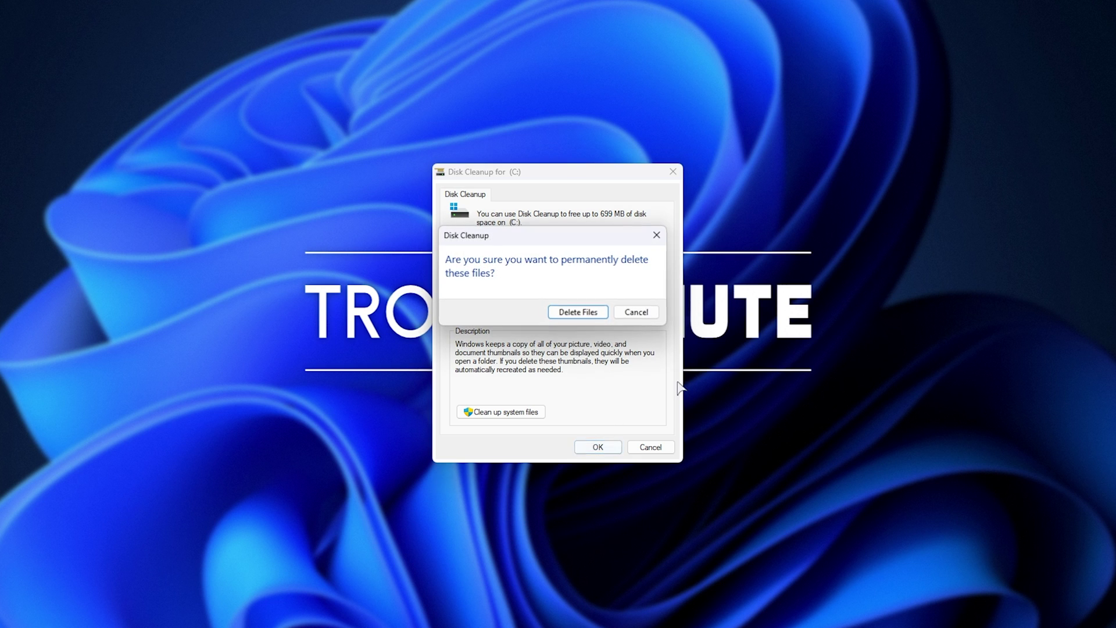
{"action": "left_click", "coordinate": [597, 308]}
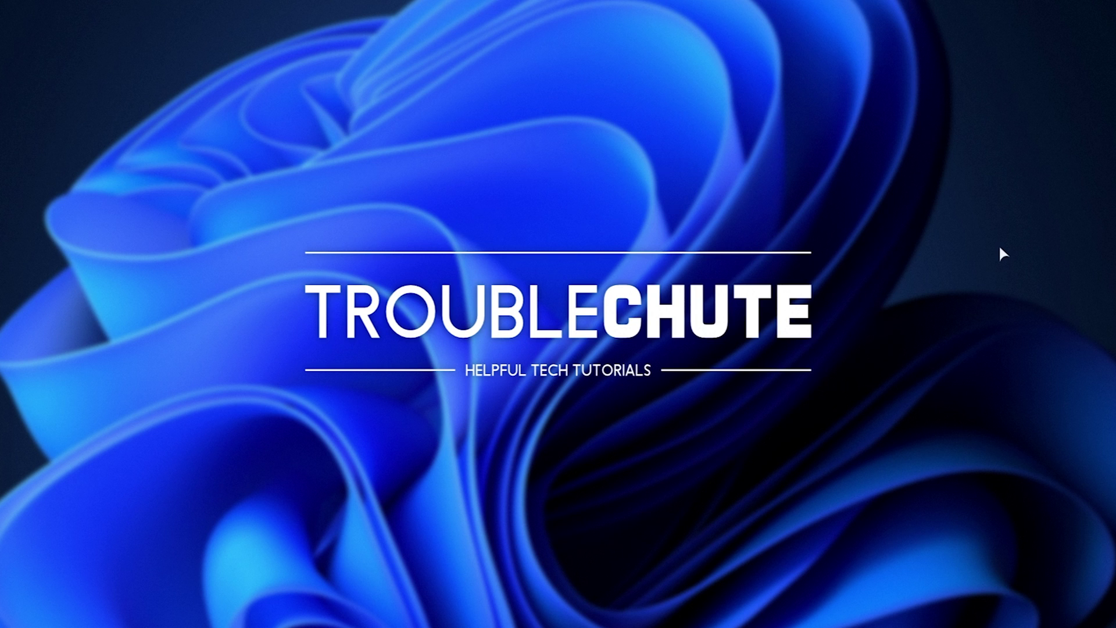
Open File Explorer Options' View tab, confirm 'Always show icons, never thumbnails' is unticked, and close with OK
{"action": "type", "text": "file explorer"}
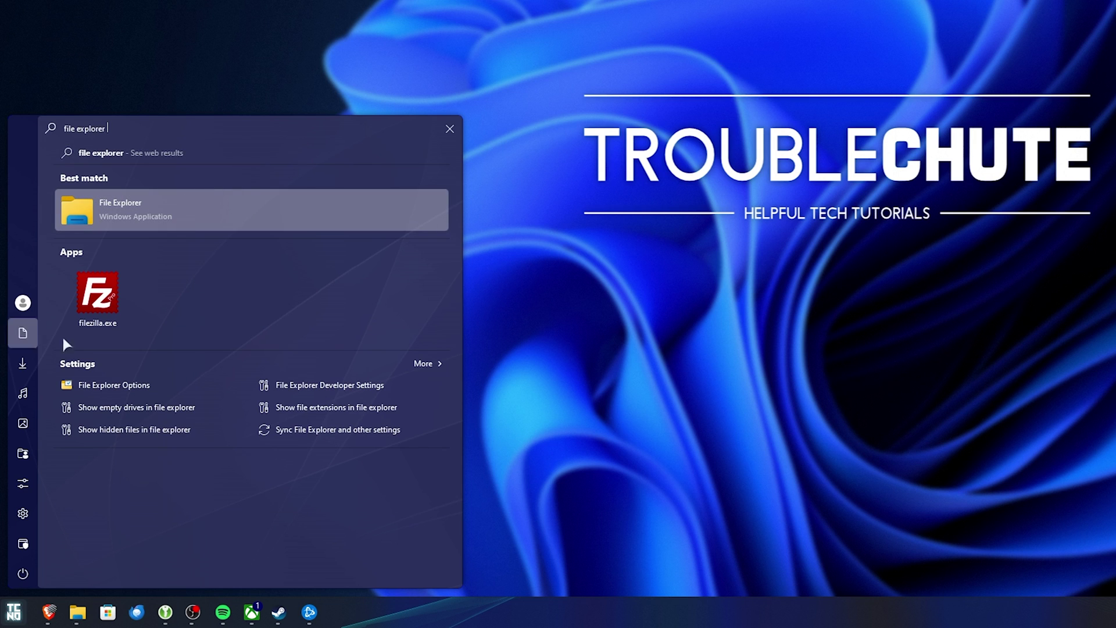
{"action": "left_click", "coordinate": [156, 388]}
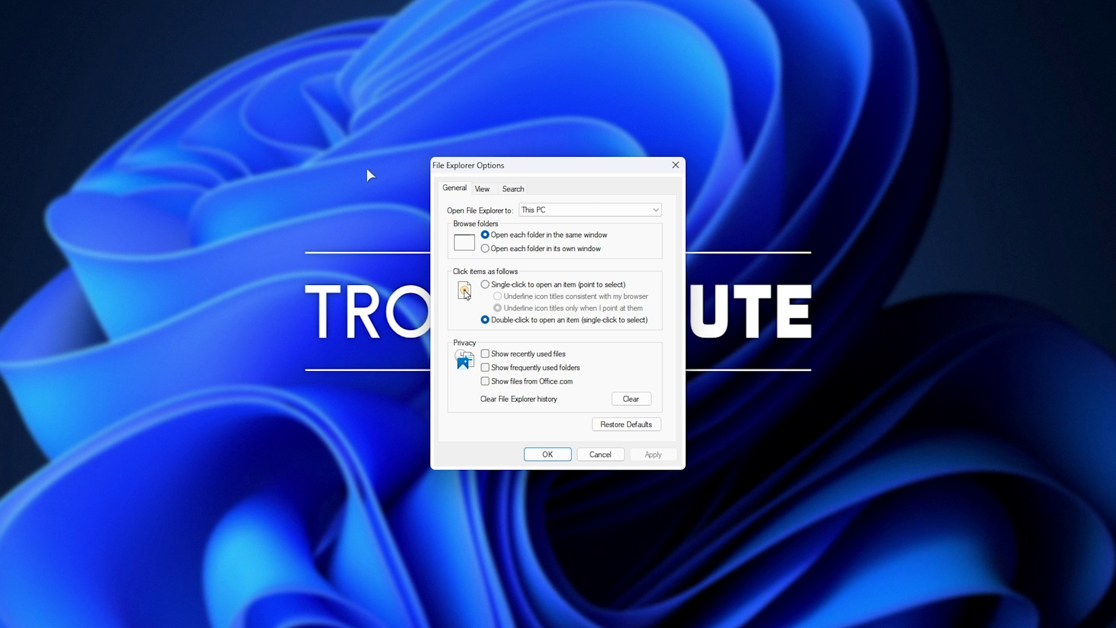
{"action": "left_click", "coordinate": [491, 191]}
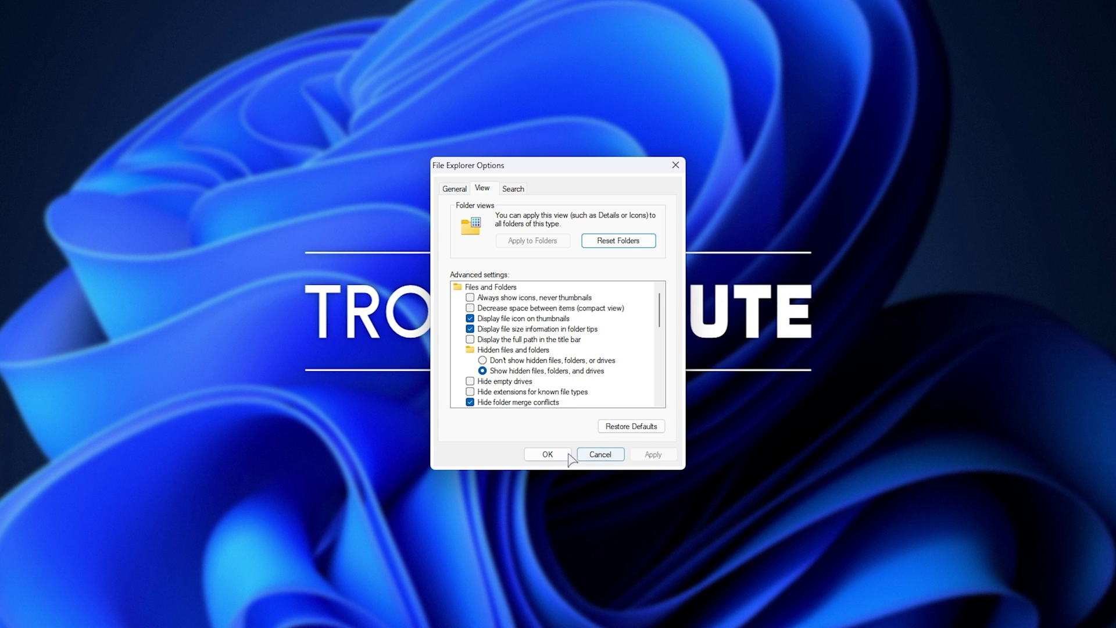
{"action": "left_click", "coordinate": [547, 454]}
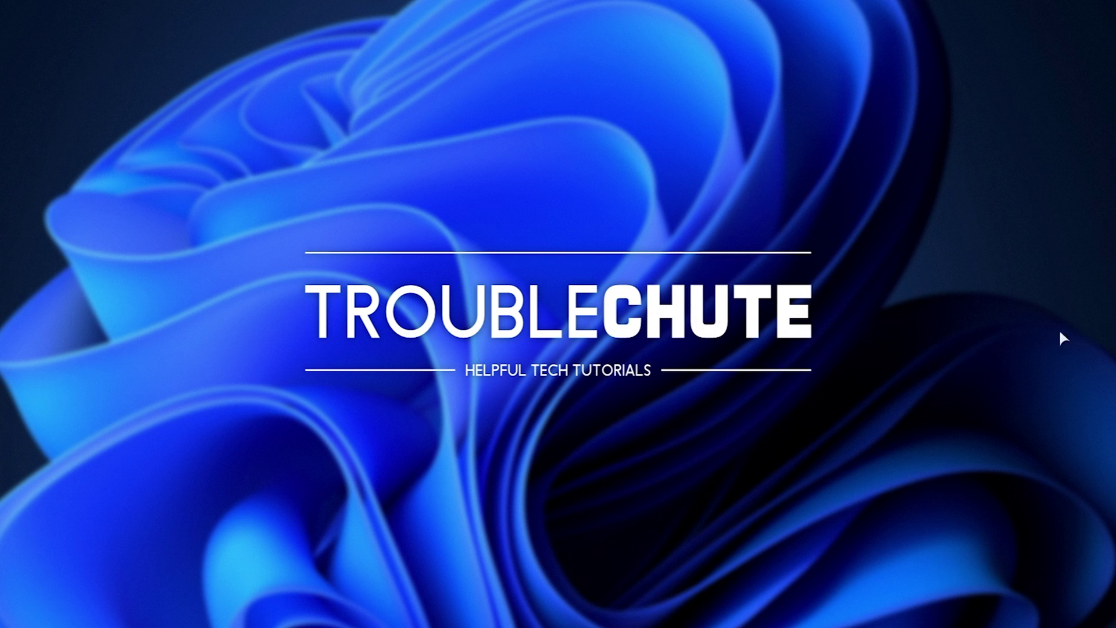
Find Terminal in the Start search and run it as administrator
{"action": "type", "text": "terminal"}
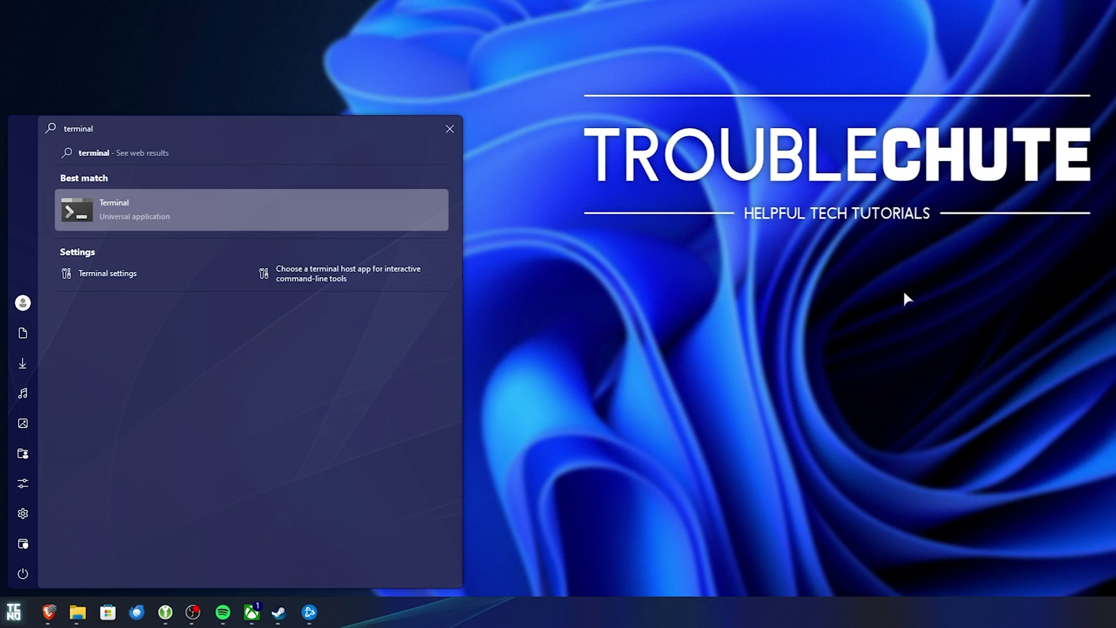
{"action": "key", "text": "BackSpace"}
{"action": "key", "text": "BackSpace"}
{"action": "key", "text": "BackSpace"}
{"action": "key", "text": "BackSpace"}
{"action": "key", "text": "BackSpace"}
{"action": "key", "text": "BackSpace"}
{"action": "key", "text": "BackSpace"}
{"action": "key", "text": "BackSpace"}
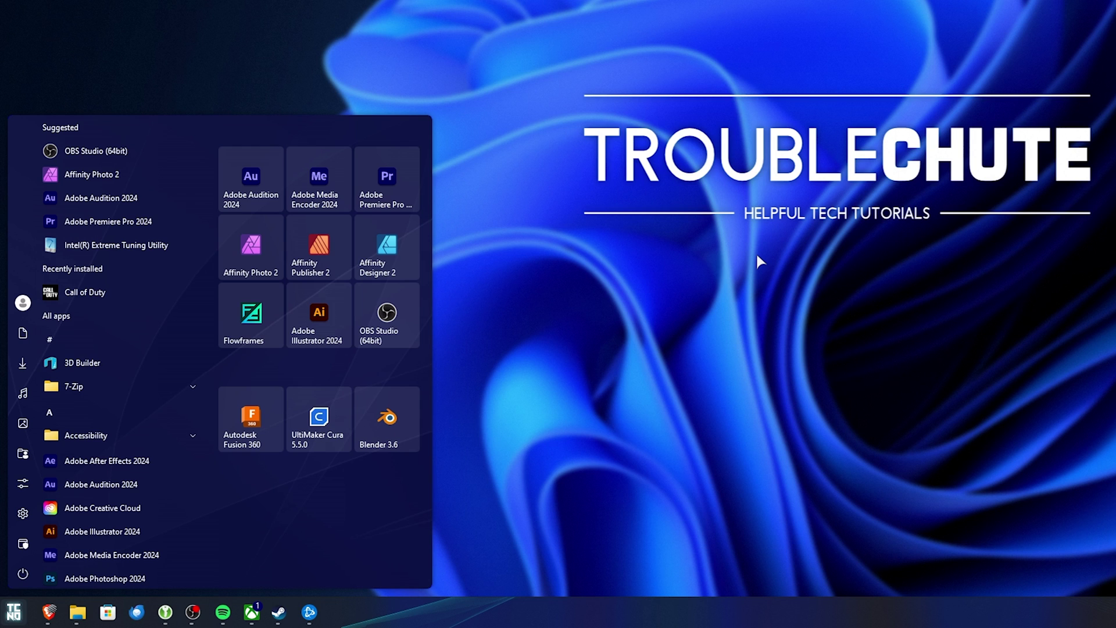
{"action": "type", "text": "command"}
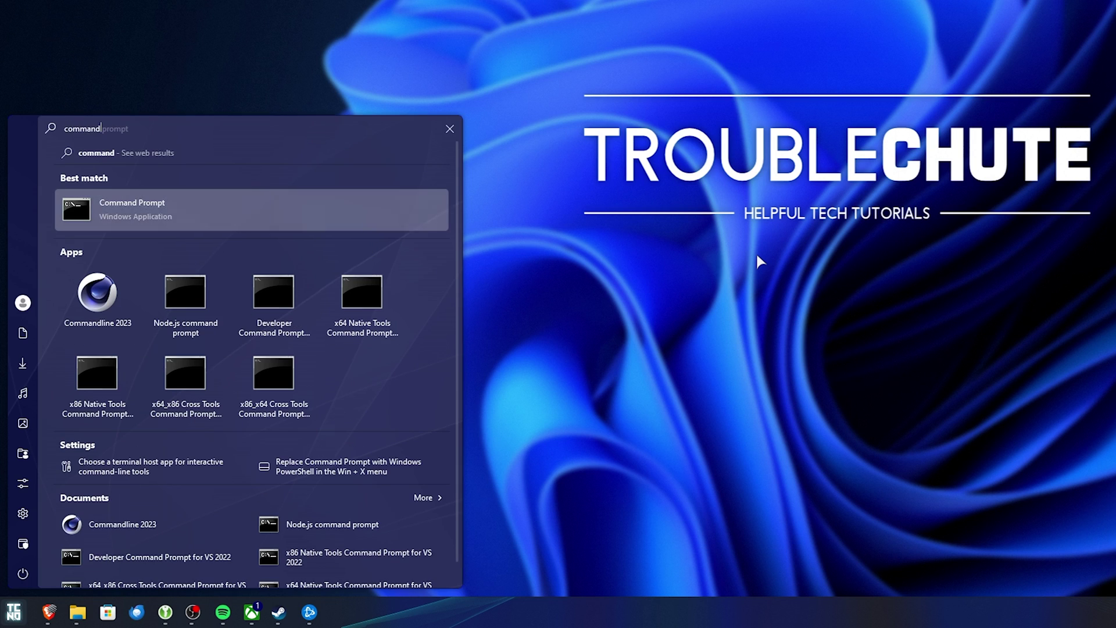
{"action": "key", "text": "ctrl+a"}
{"action": "type", "text": "terminal"}
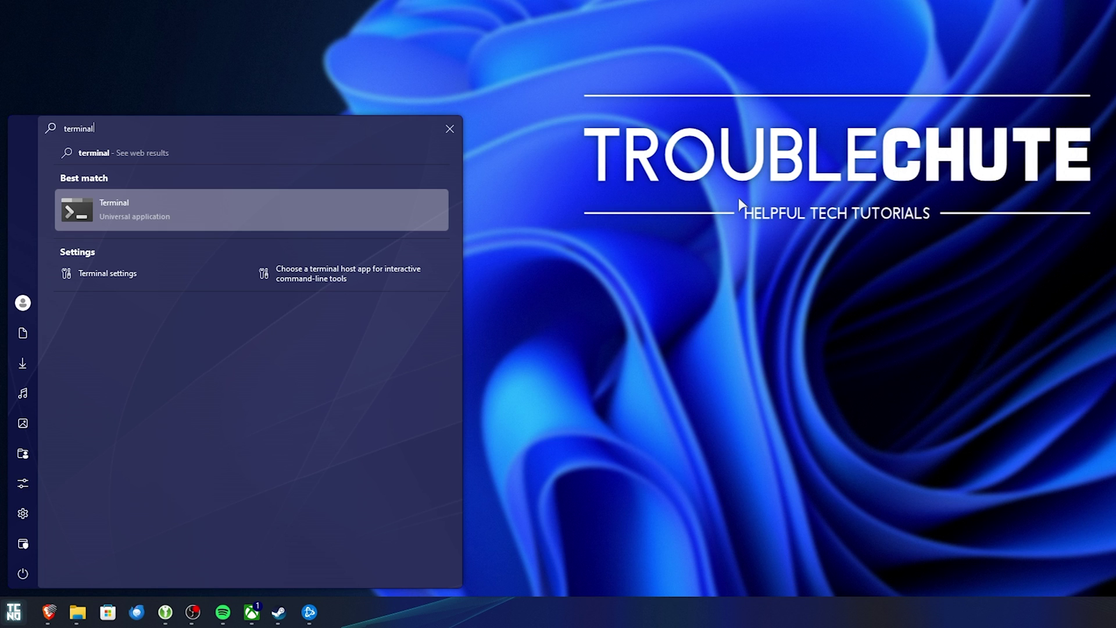
{"action": "right_click", "coordinate": [351, 202]}
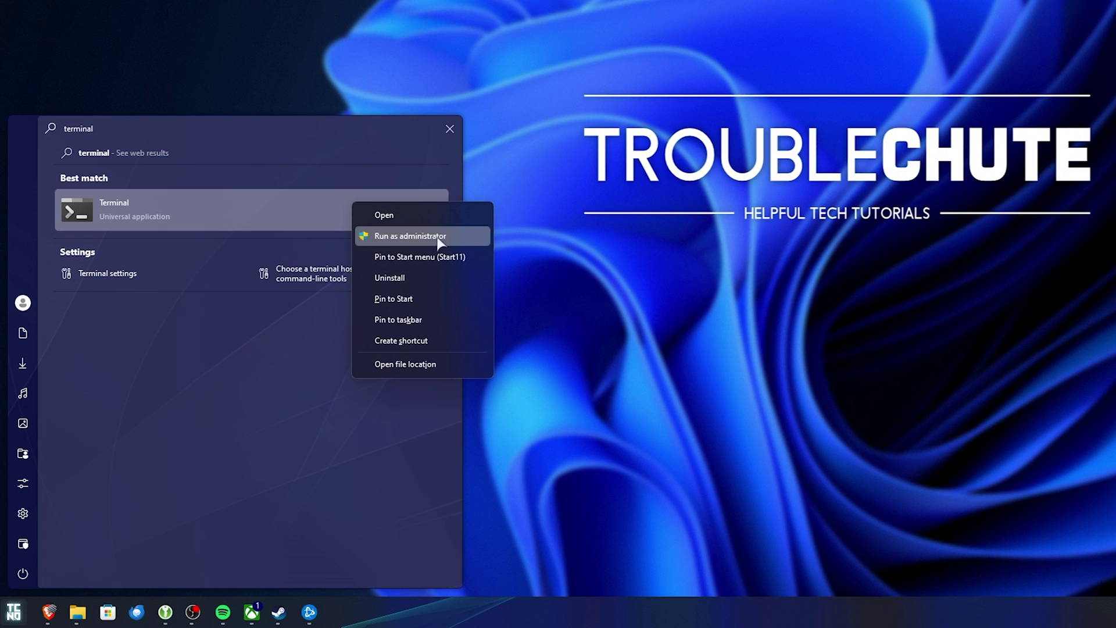
{"action": "left_click", "coordinate": [439, 237]}
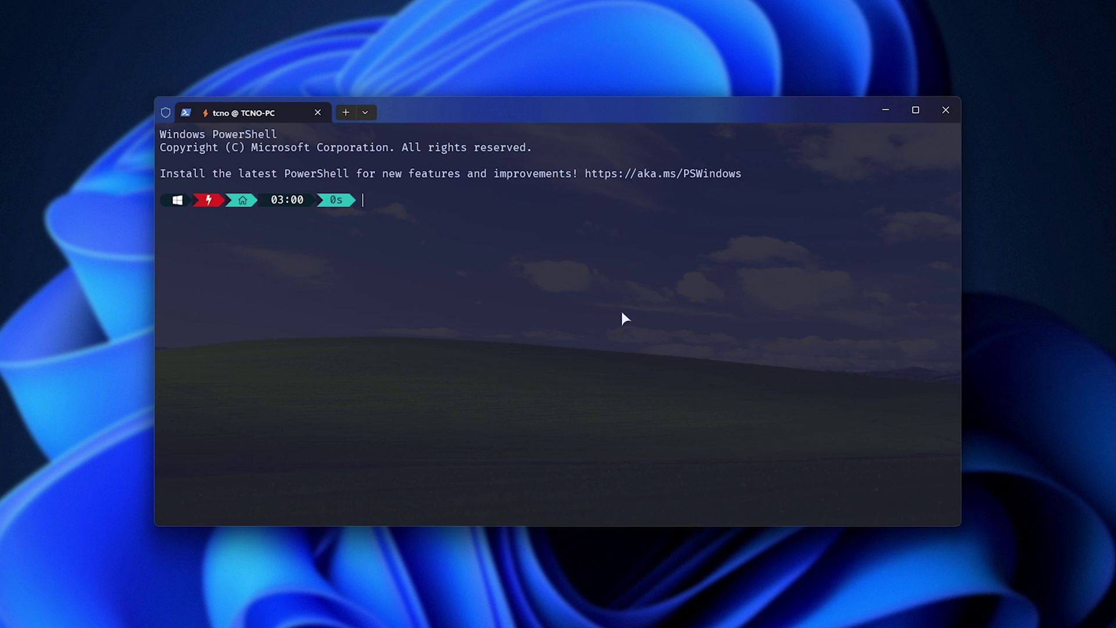
Type sfc /scannow, then dism /Online /Cleanup-Image /RestoreHealth, cancel without running, and close Terminal
{"action": "type", "text": "sfc /sc"}
{"action": "type", "text": "annow"}
{"action": "key", "text": "BackSpace"}
{"action": "key", "text": "BackSpace"}
{"action": "key", "text": "BackSpace"}
{"action": "key", "text": "BackSpace"}
{"action": "key", "text": "BackSpace"}
{"action": "key", "text": "BackSpace"}
{"action": "key", "text": "BackSpace"}
{"action": "key", "text": "BackSpace"}
{"action": "key", "text": "BackSpace"}
{"action": "key", "text": "BackSpace"}
{"action": "key", "text": "BackSpace"}
{"action": "key", "text": "BackSpace"}
{"action": "type", "text": "dism /Online /Clean"}
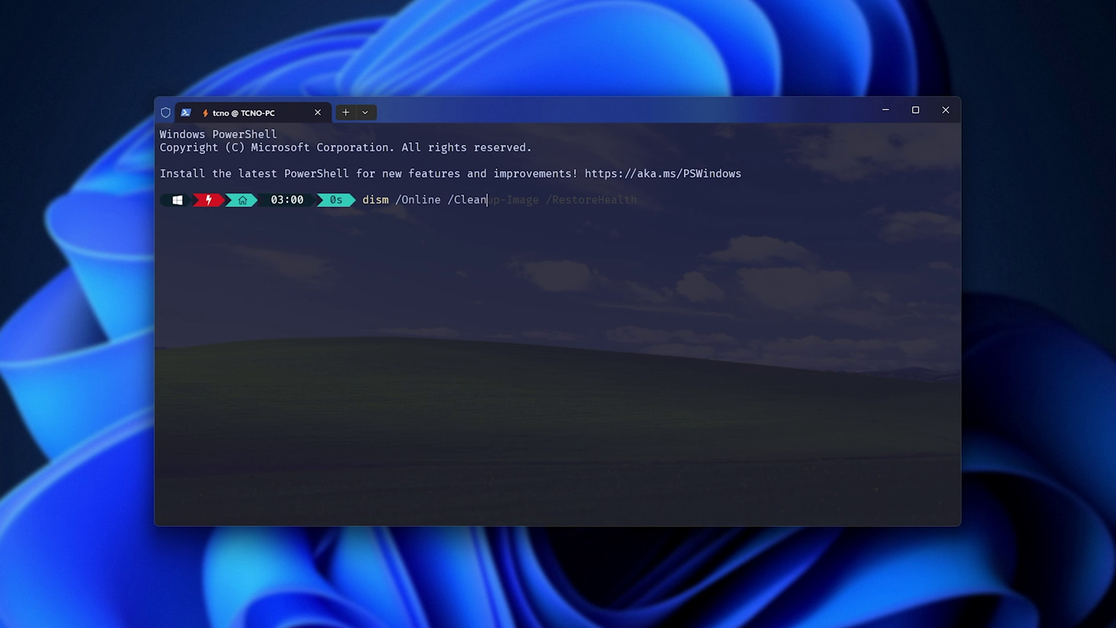
{"action": "type", "text": "up-Image /RestoreHealth"}
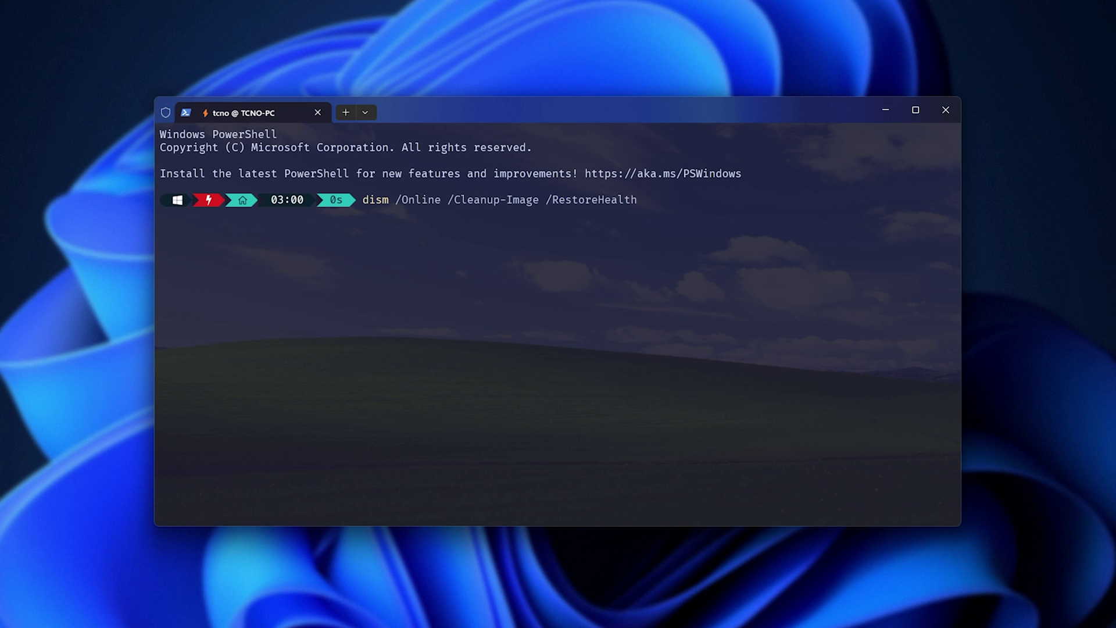
{"action": "key", "text": "ctrl+c"}
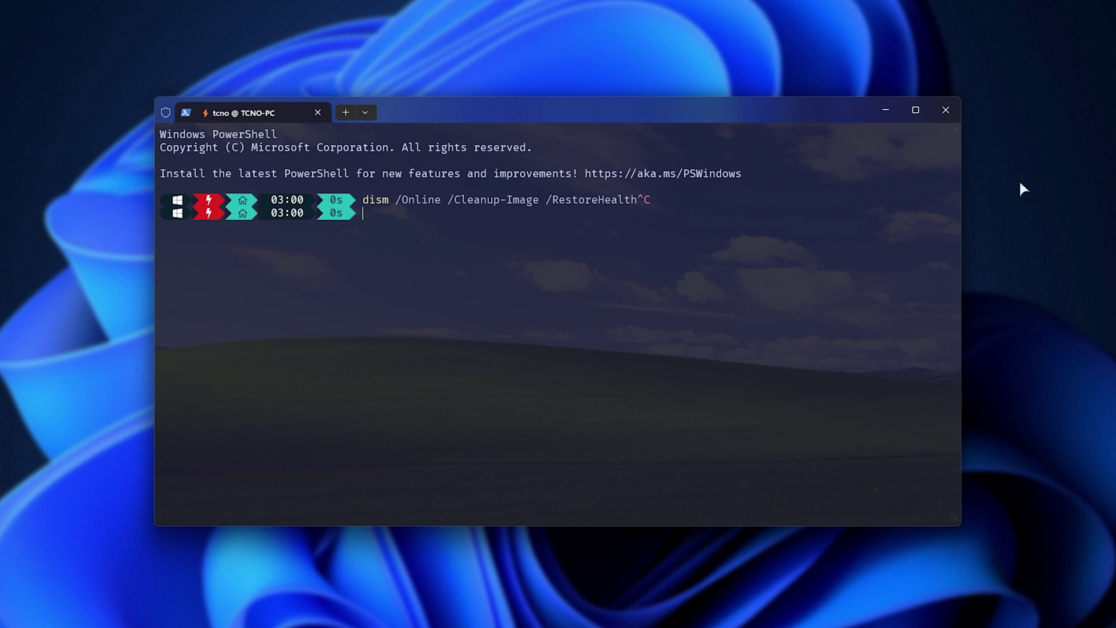
{"action": "left_click", "coordinate": [945, 110]}
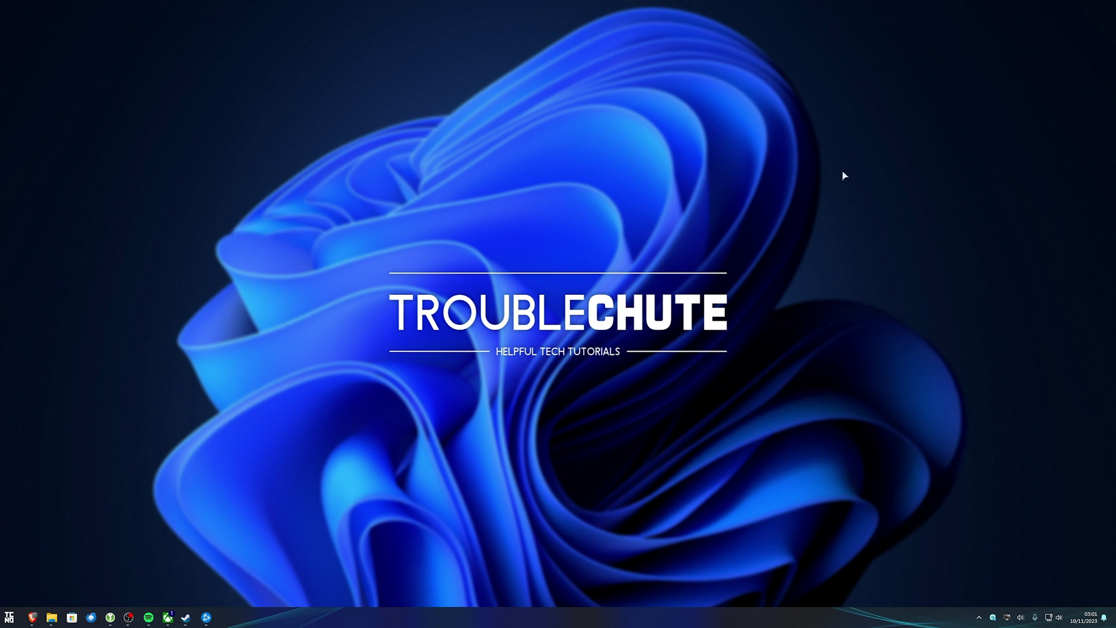
{"action": "key", "text": "super+e"}
{"action": "double_click", "coordinate": [581, 274]}
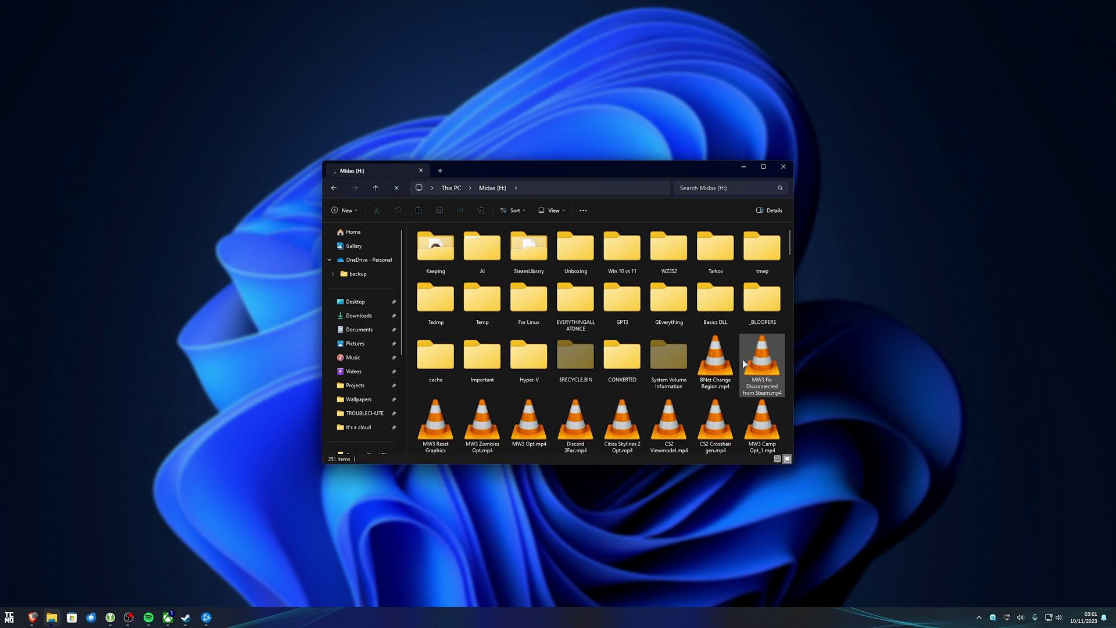
{"action": "scroll", "coordinate": [360, 349], "scroll_direction": "down", "scroll_amount": 1}
{"action": "left_click", "coordinate": [349, 355]}
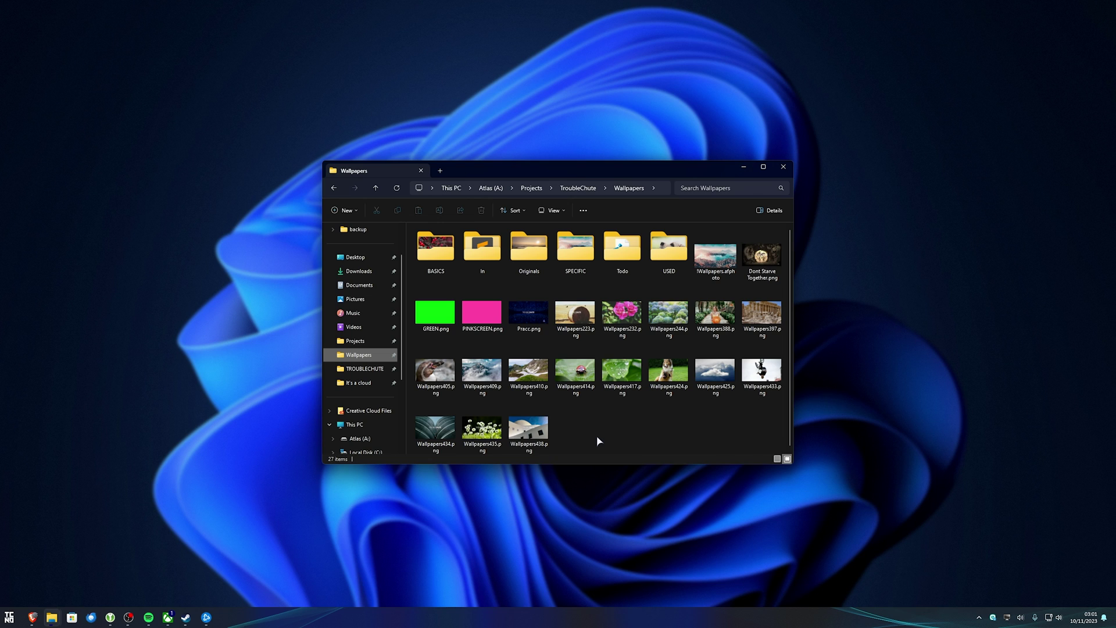
{"action": "left_click", "coordinate": [782, 168]}
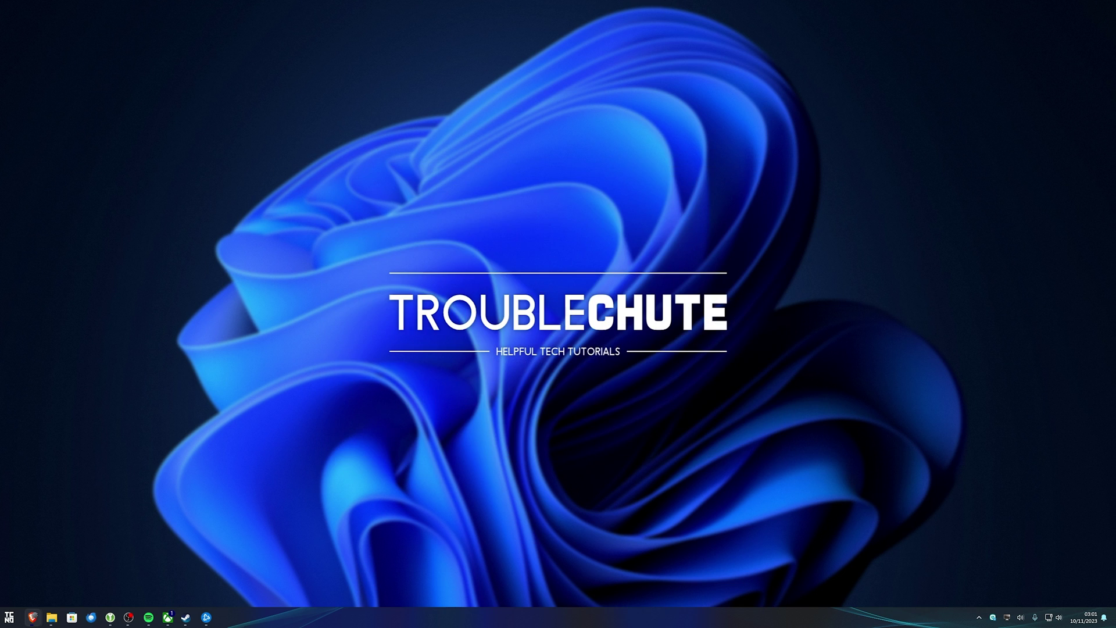